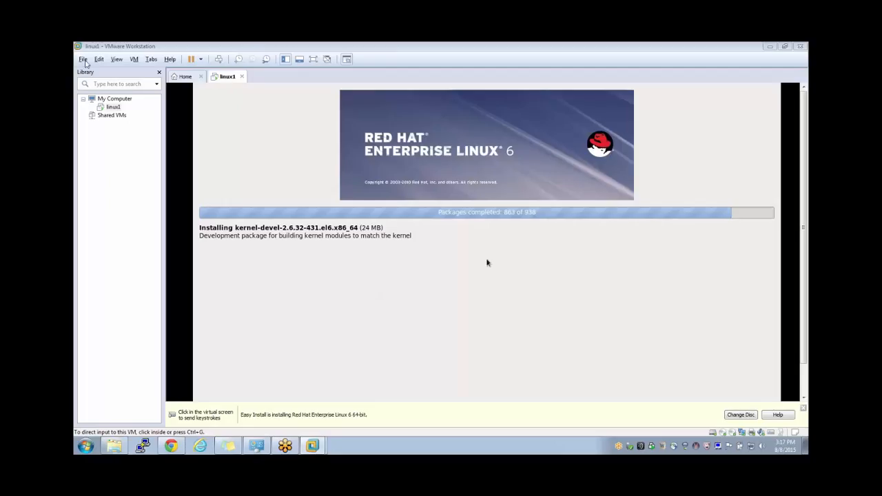
- Glance through the File and View menus while the 938-package RHEL 6 install runs
click(84, 60)
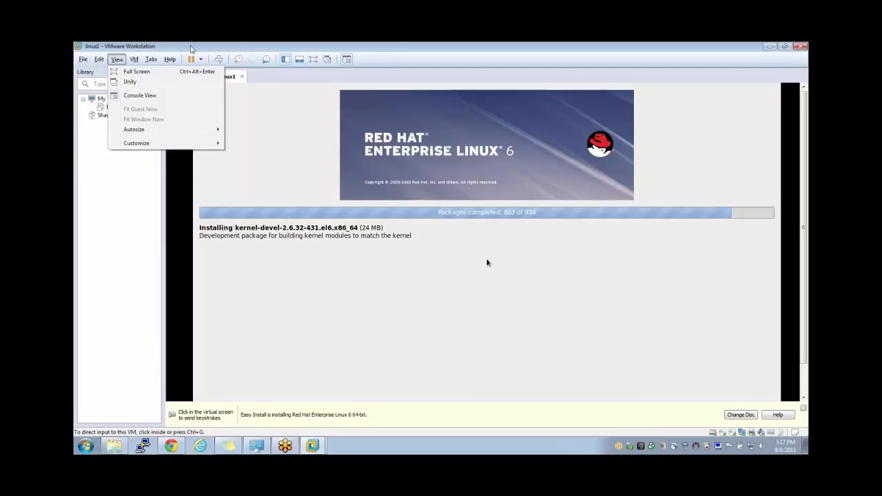
click(191, 48)
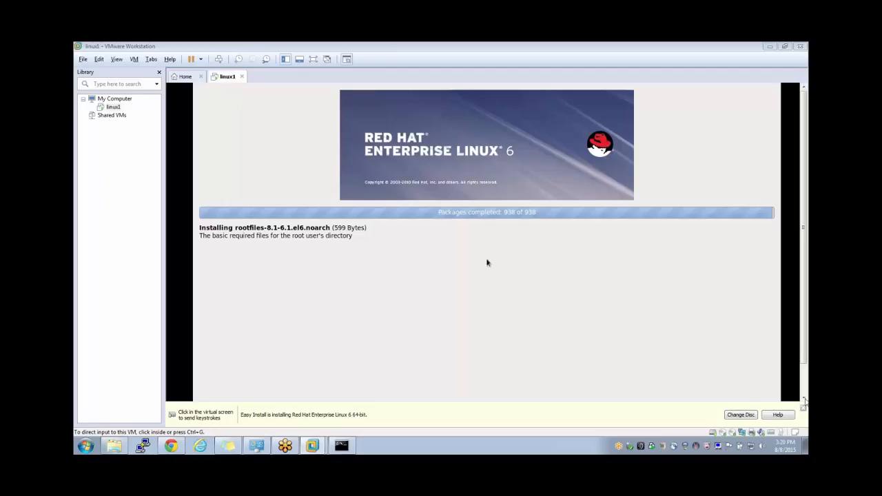
- Wait for the RHEL 6.5 install to finish and the guest to reboot to its login screen
click(804, 399)
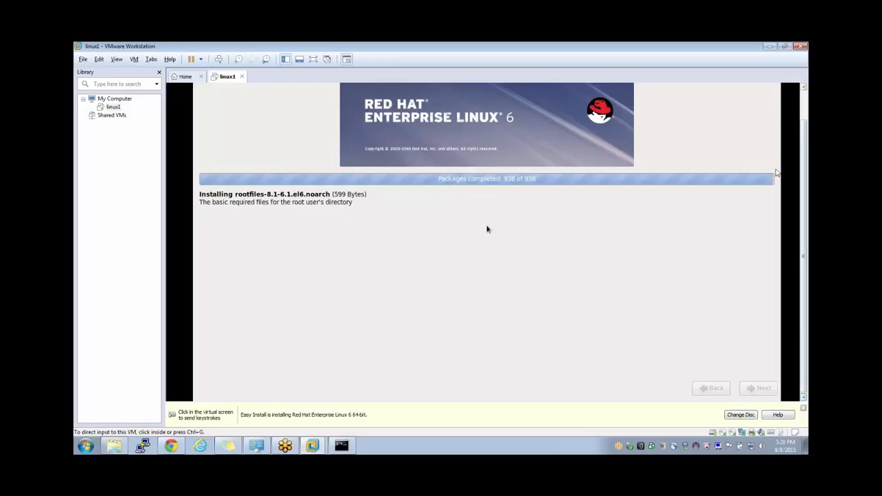
click(757, 61)
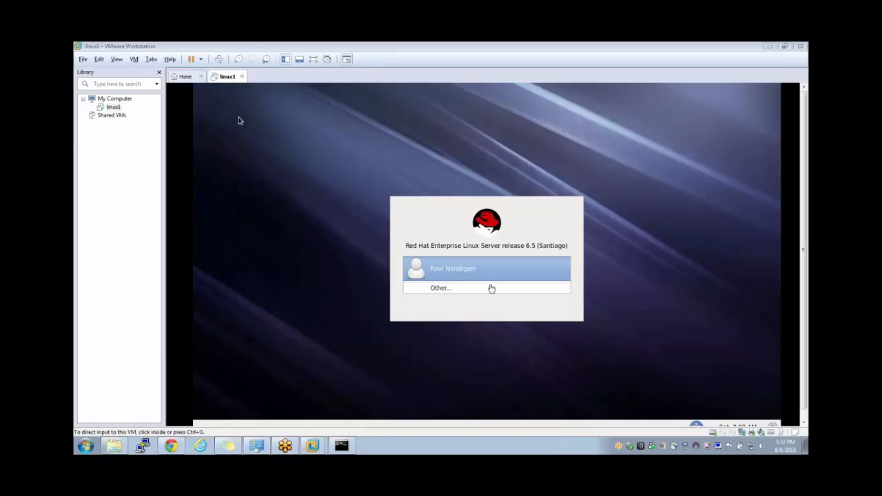
- Sign in to the linux1 guest as the user with their password to reach the GNOME desktop
click(465, 273)
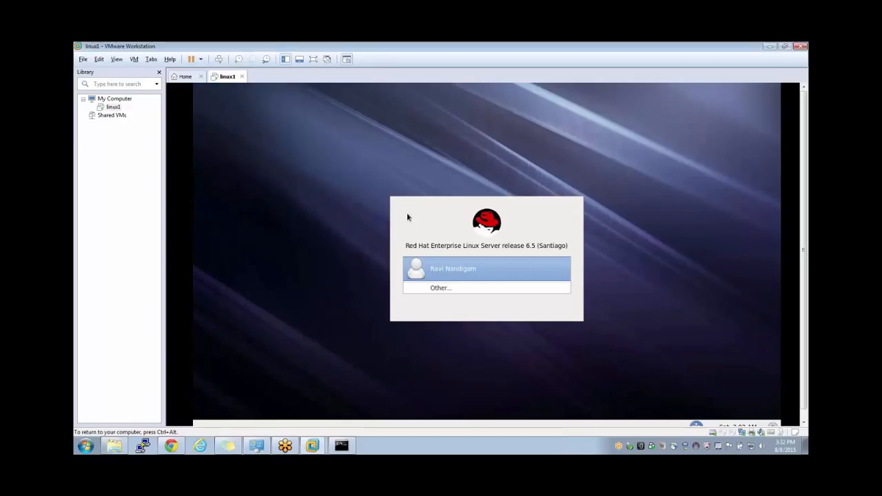
click(446, 273)
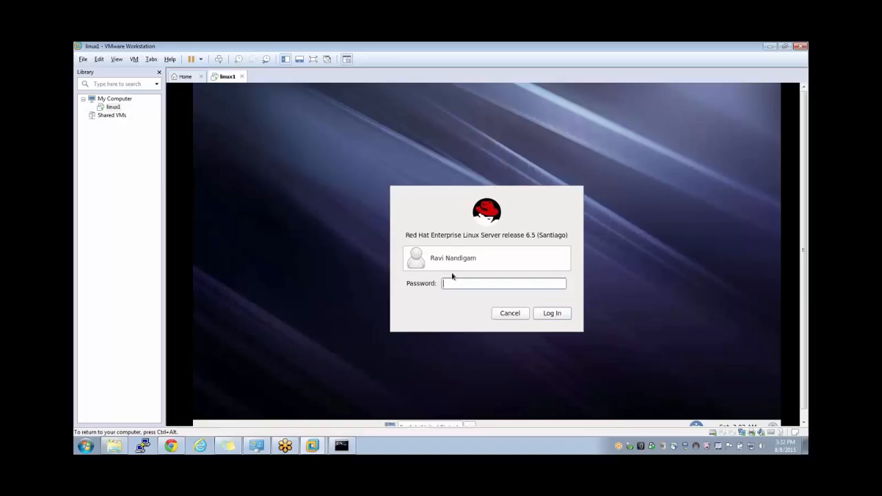
text(********)
key(Return)
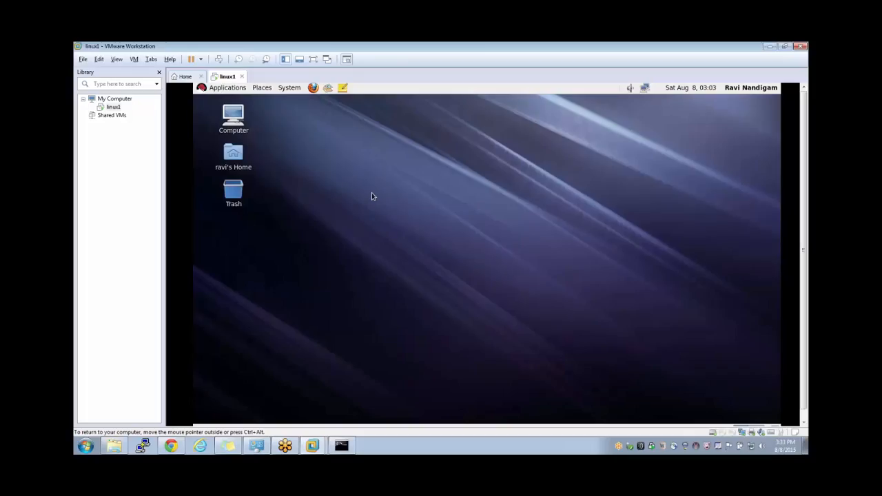
- Open a terminal from the guest desktop and run ifconfig to list network interfaces
right_click(351, 155)
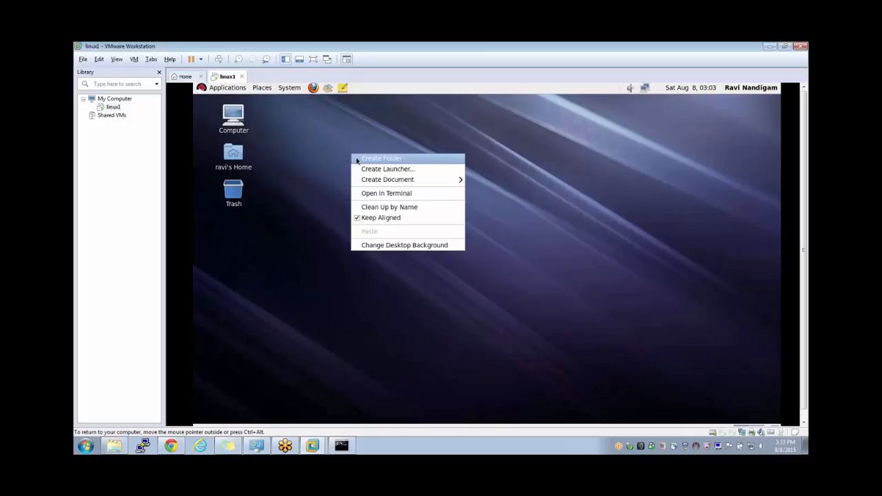
click(389, 195)
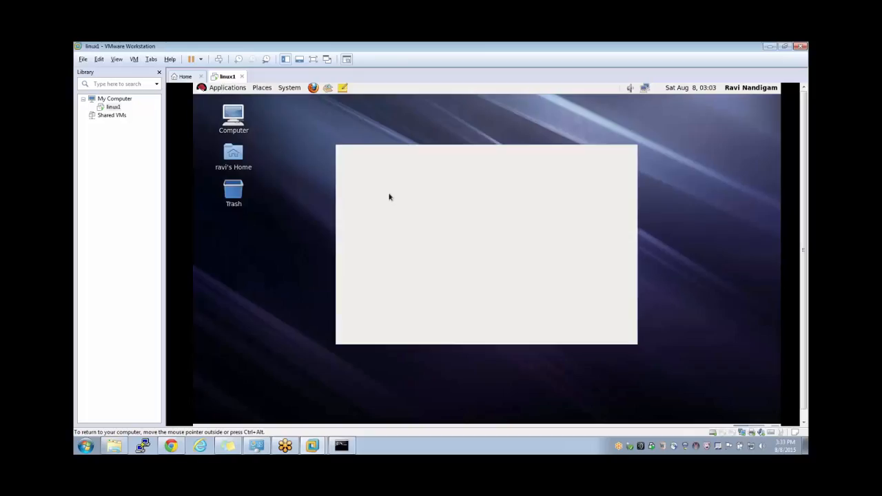
text(ifconfig)
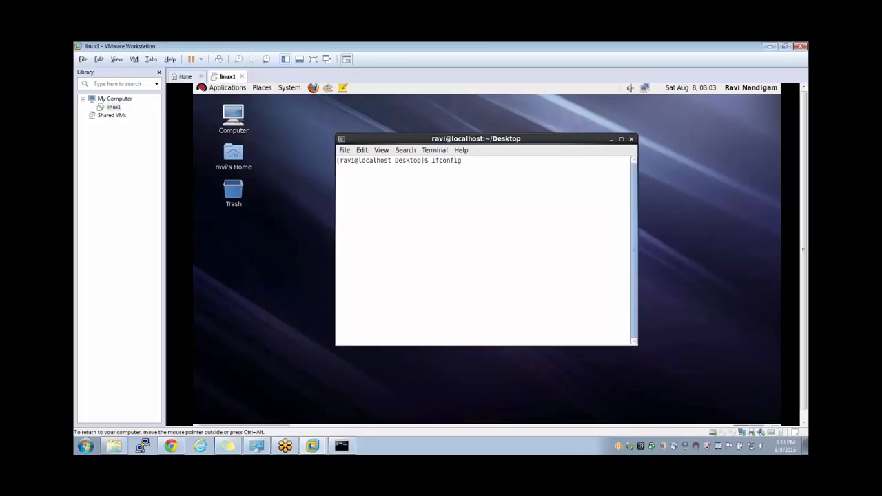
key(Return)
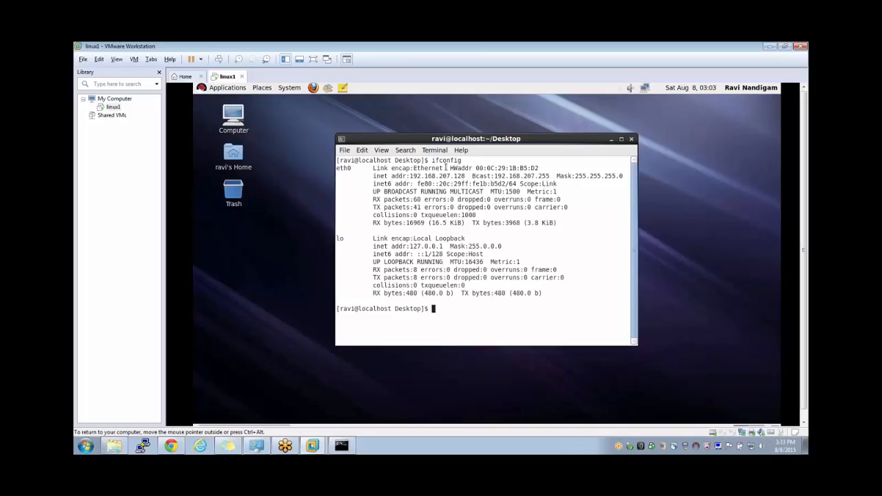
- Highlight the eth0 address 192.168.207.128 in the ifconfig output
drag(431, 160, 477, 160)
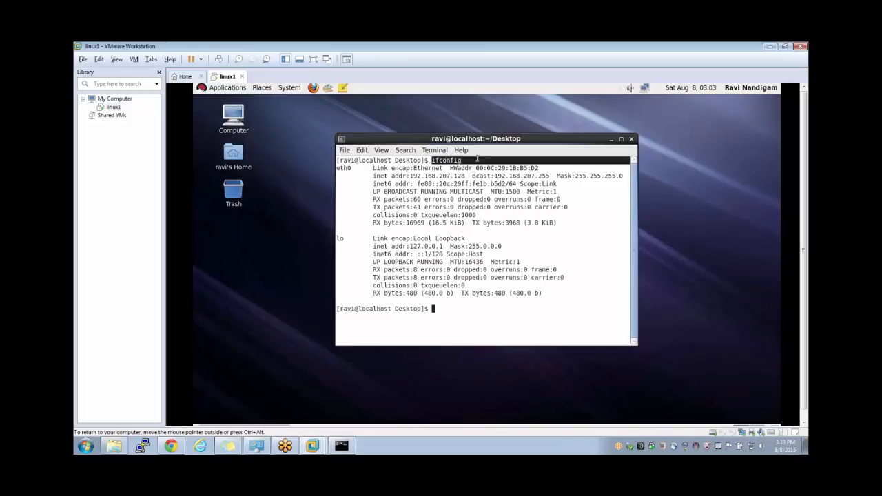
double_click(438, 161)
click(439, 169)
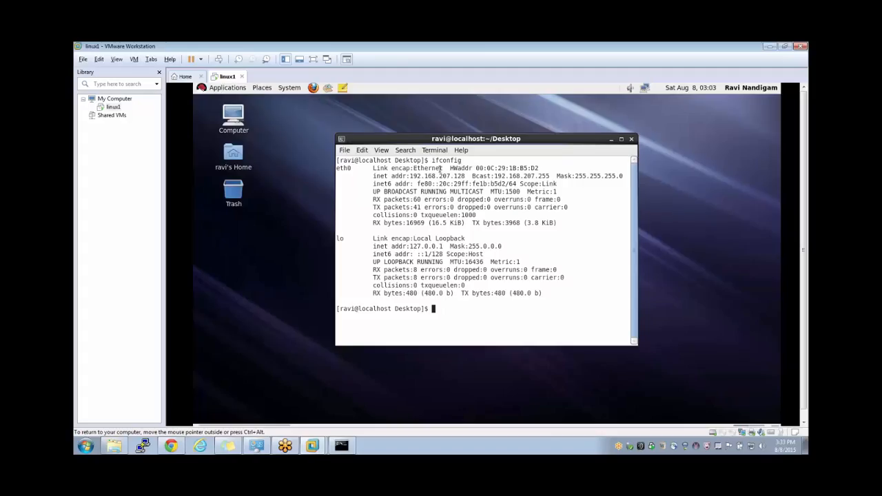
double_click(438, 161)
click(439, 160)
double_click(438, 160)
drag(410, 176, 466, 177)
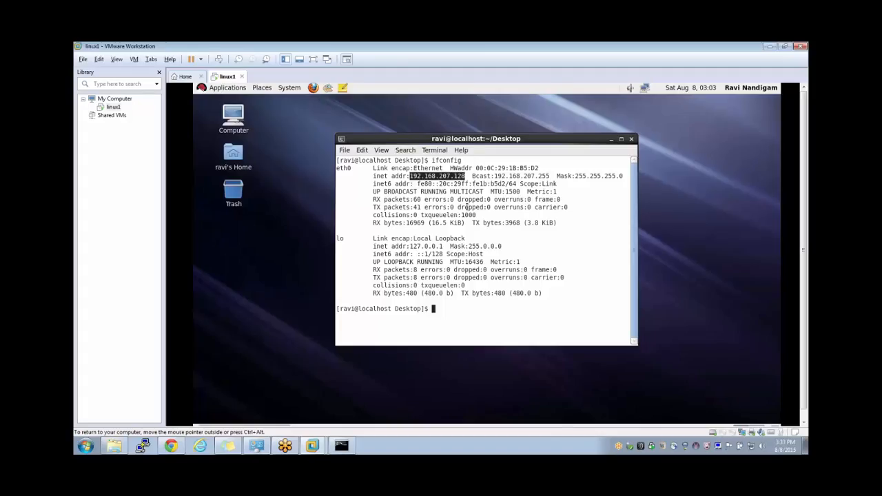
- Release input from the VM and switch to the Windows command prompt
key(alt+Tab)
key(ctrl+alt)
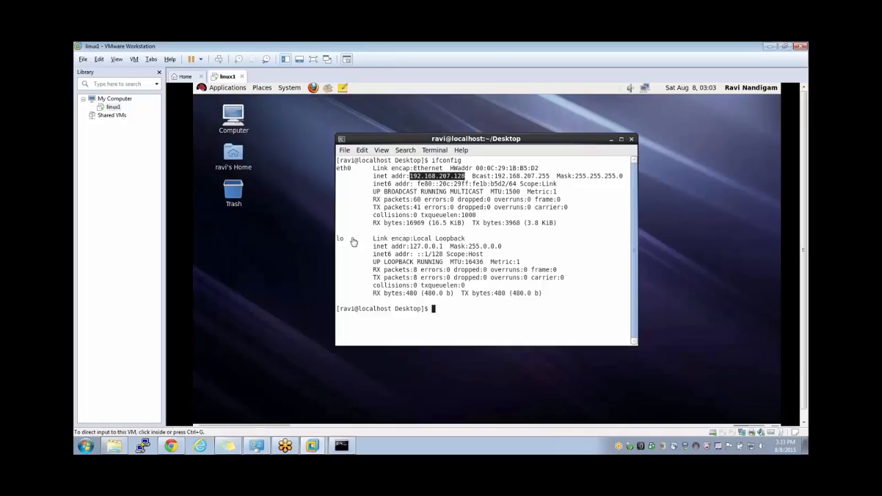
key(alt+Tab)
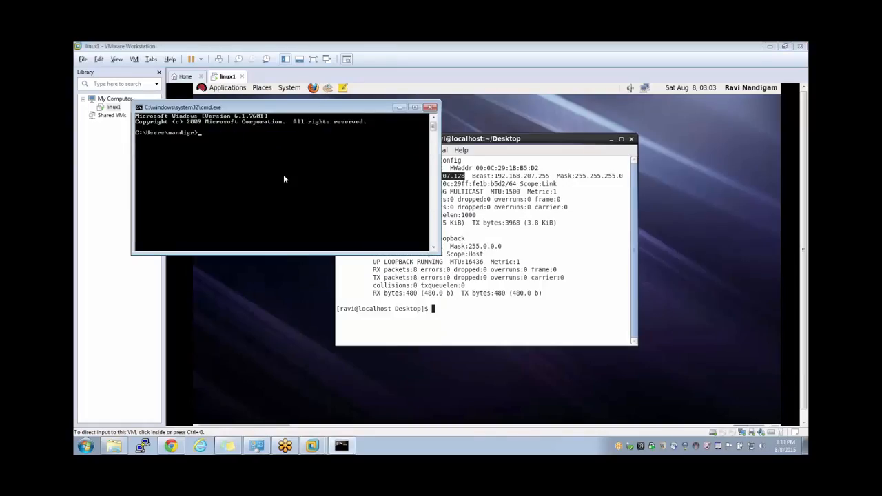
- Ping 192.168.207.128 from Command Prompt, getting 4 of 4 replies, then return to the VM
drag(326, 109, 297, 101)
text(ping)
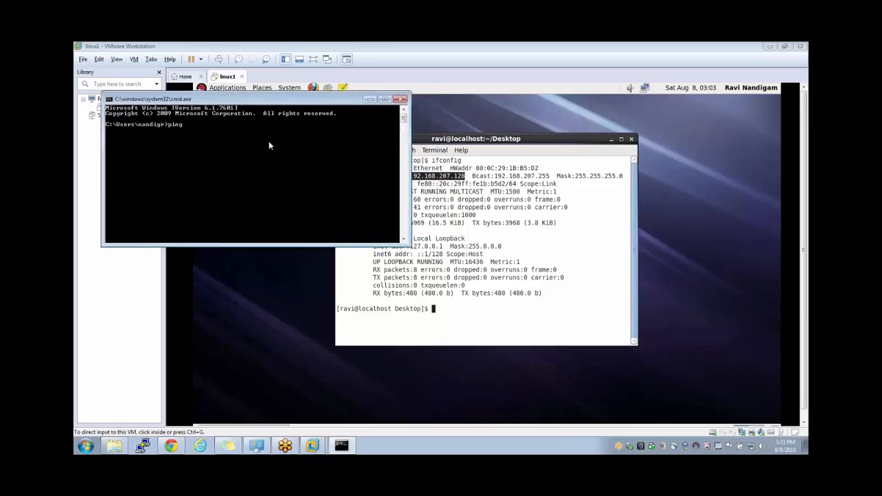
text( 192.168.207.128)
key(Return)
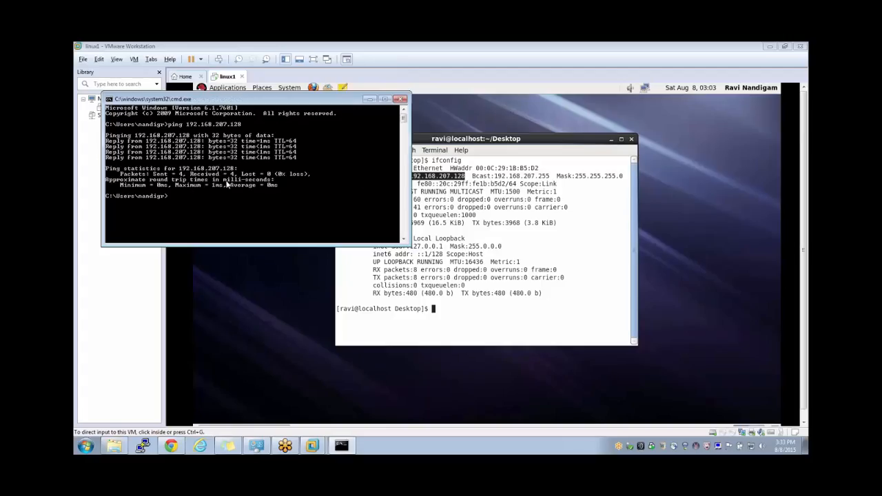
click(476, 235)
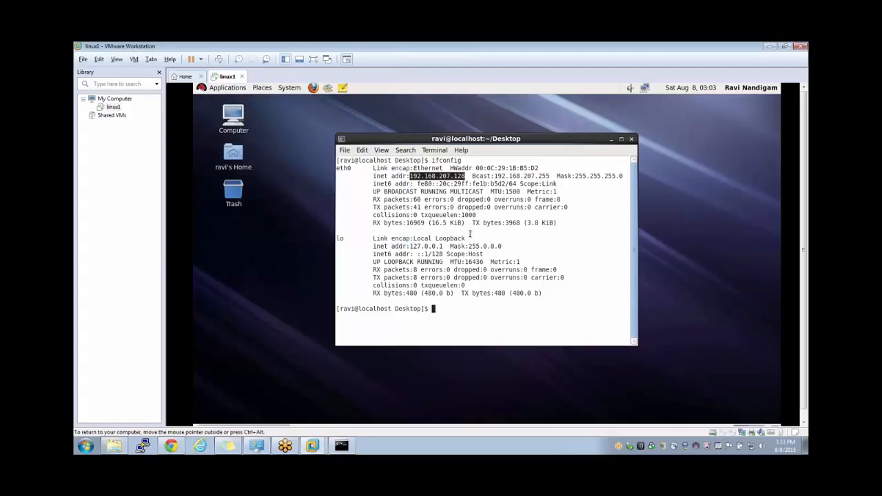
- Launch putty.exe and position its configuration dialog beside the command prompt
key(alt+Tab)
key(alt+Tab)
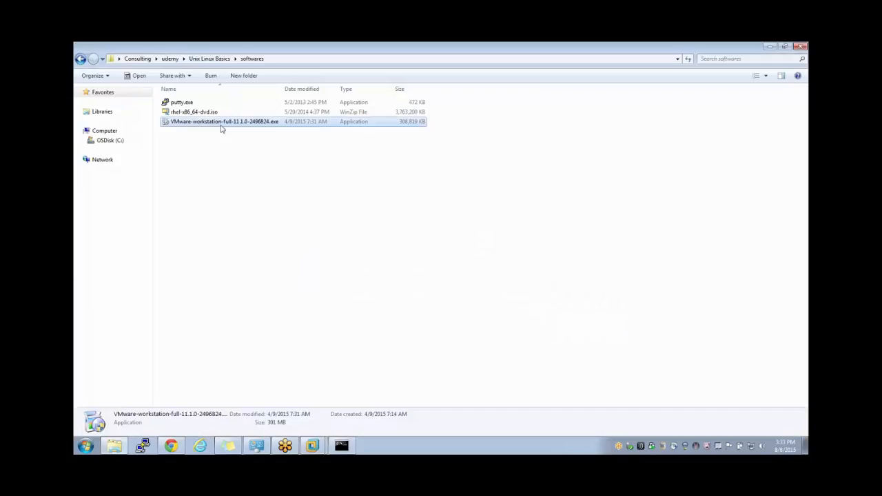
double_click(191, 103)
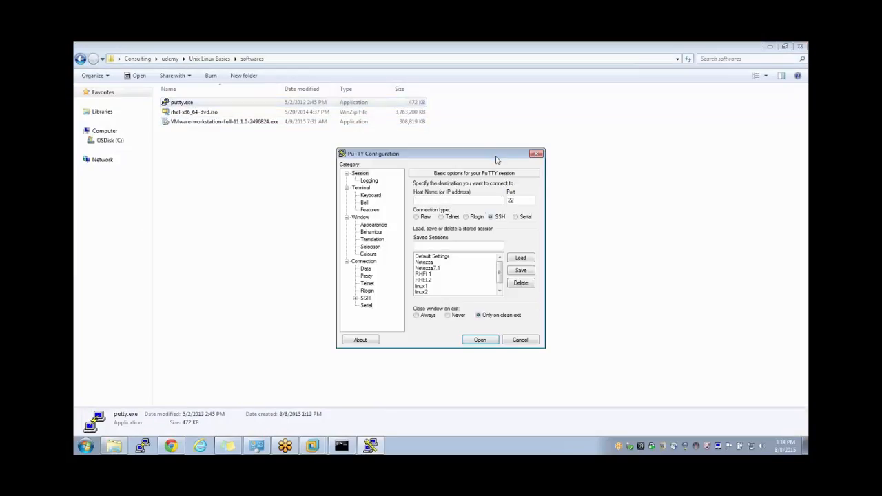
drag(494, 157, 388, 157)
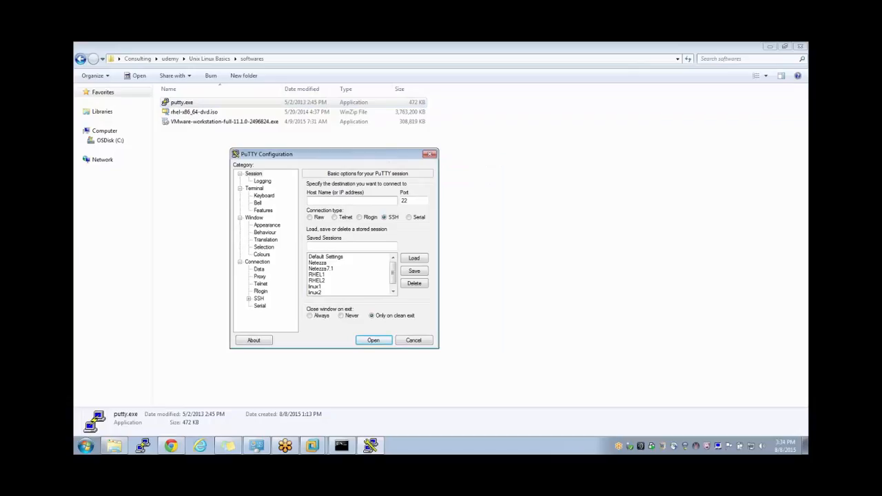
key(alt+Tab)
key(alt+Tab)
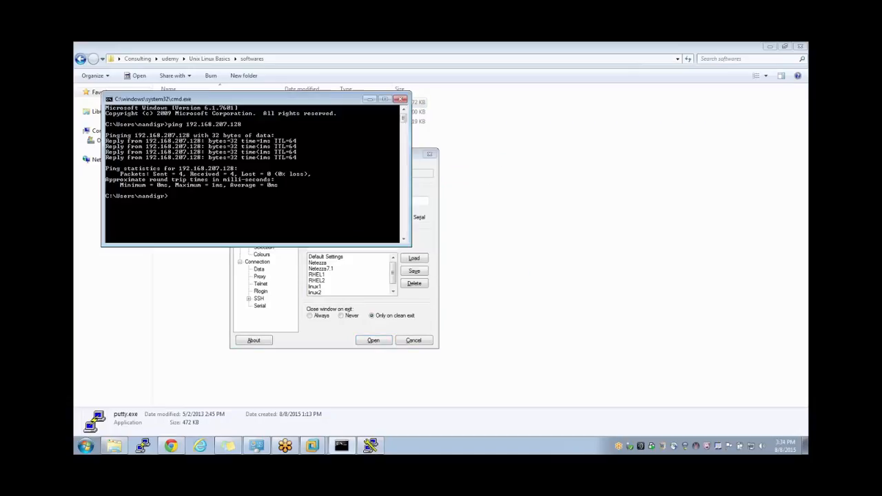
click(359, 281)
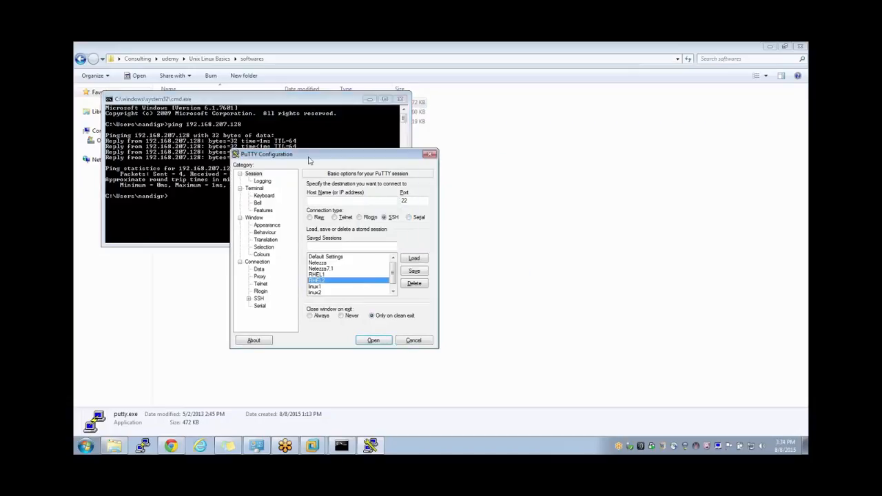
drag(308, 157, 360, 174)
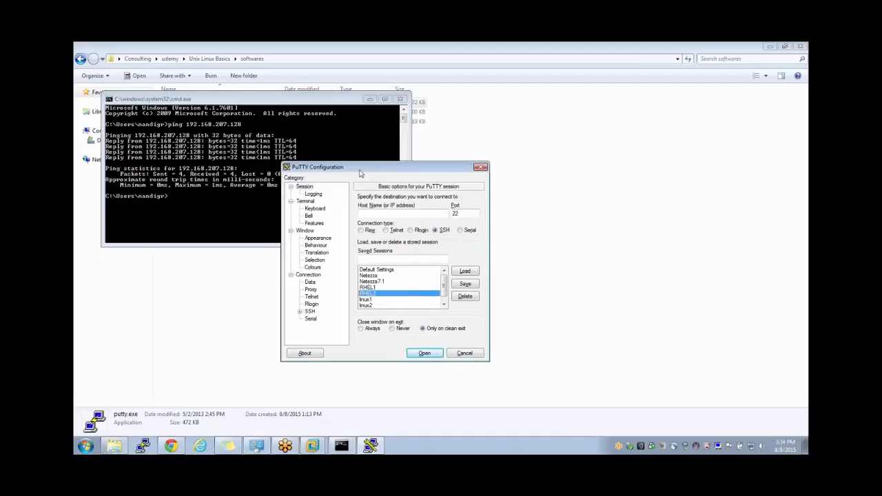
- Enter host 192.168.207.128 in PuTTY and save it as session 'class'
click(384, 215)
text(192.168.)
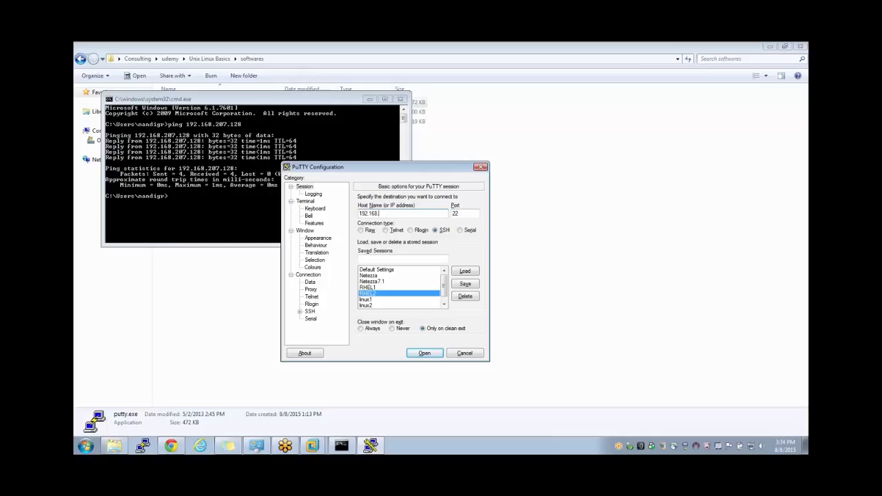
text(207.128)
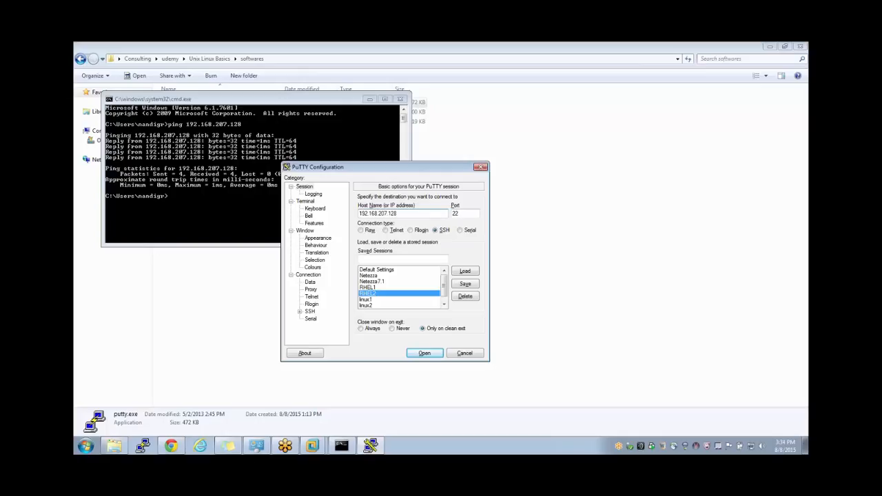
click(423, 260)
text(R)
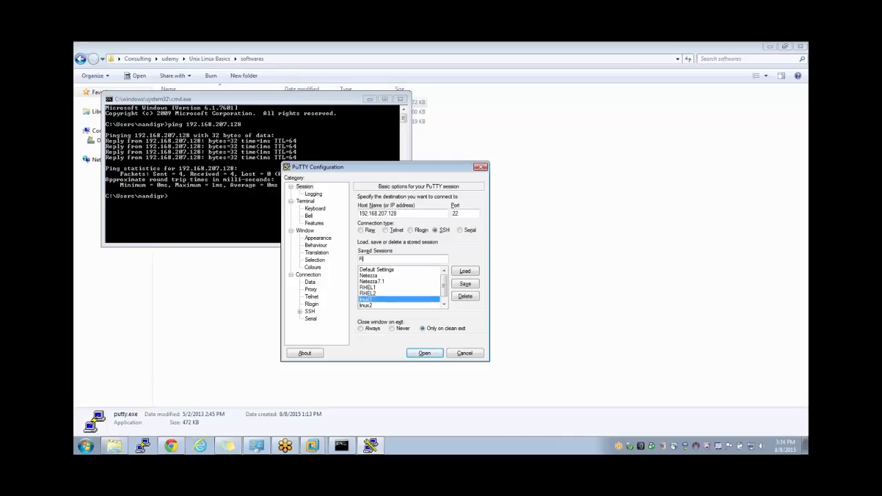
key(BackSpace)
text(class)
click(467, 285)
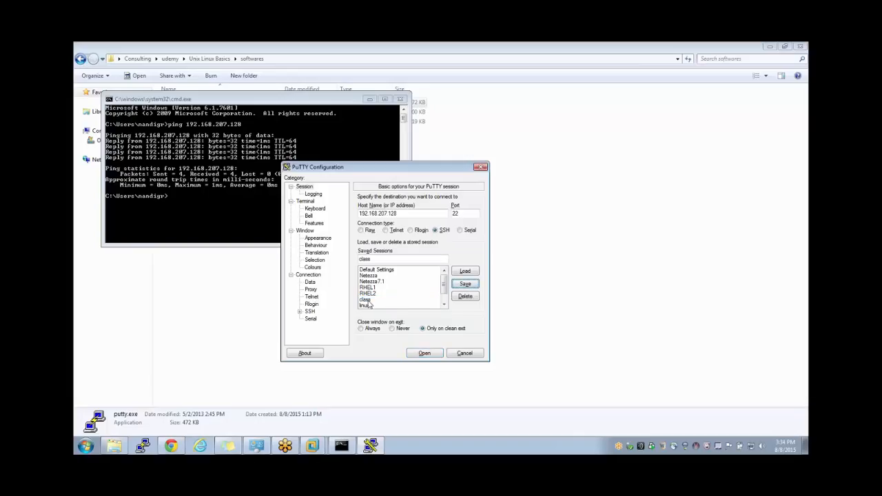
- Load the 'class' session, open the SSH connection and accept the guest's host key
click(367, 300)
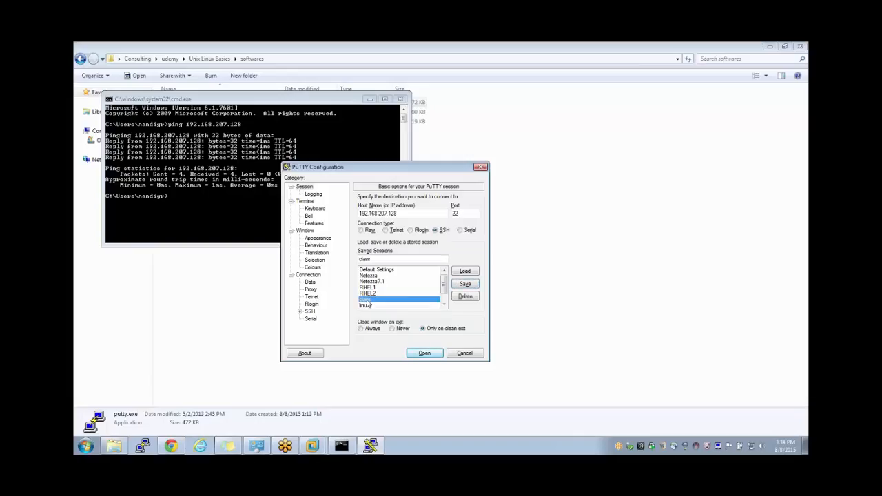
click(423, 354)
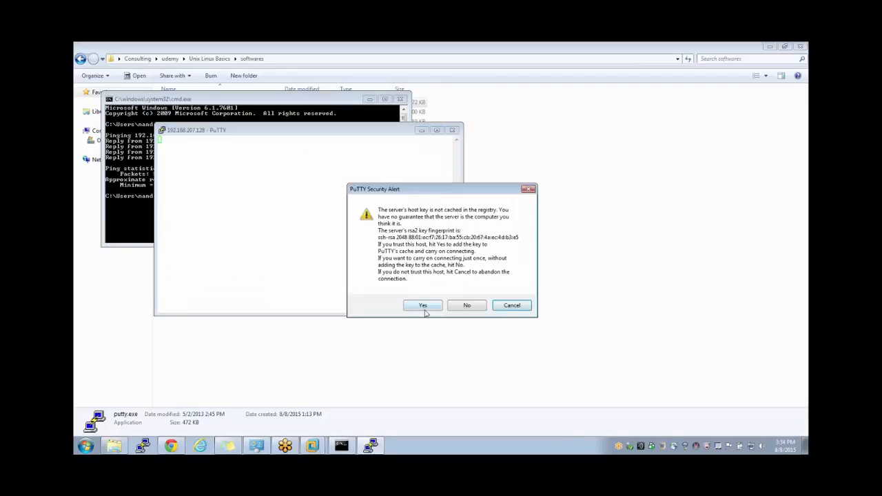
click(421, 306)
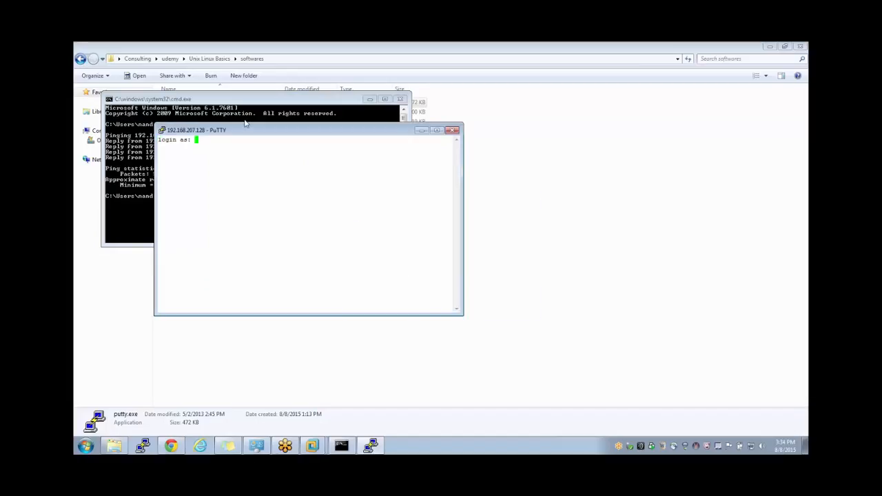
drag(245, 129, 364, 150)
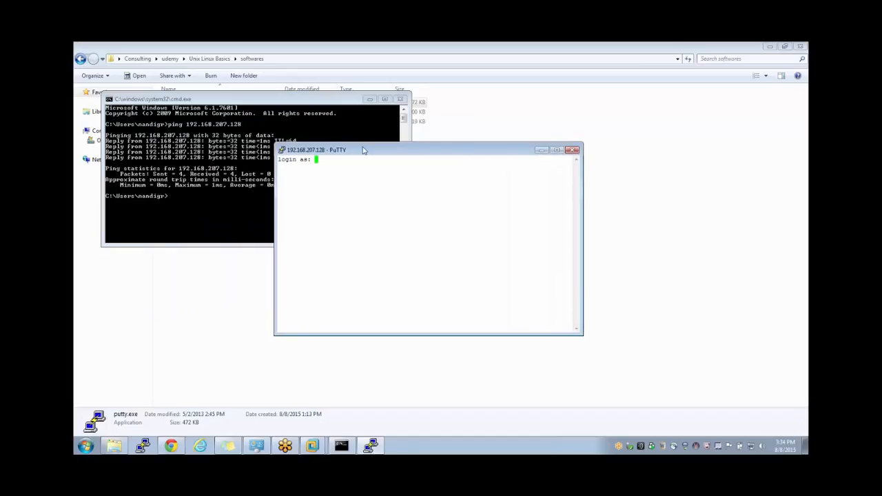
- Log in at the PuTTY prompt with the guest user name and password
text(ravi)
key(Return)
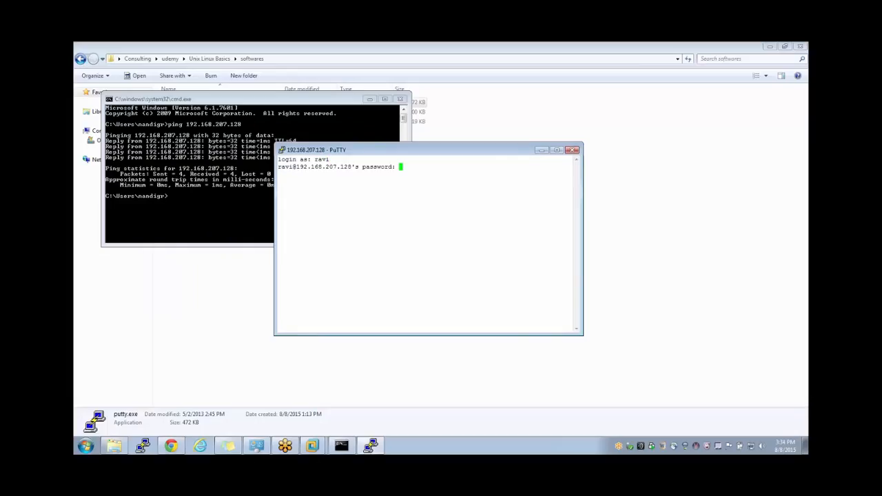
key(Return)
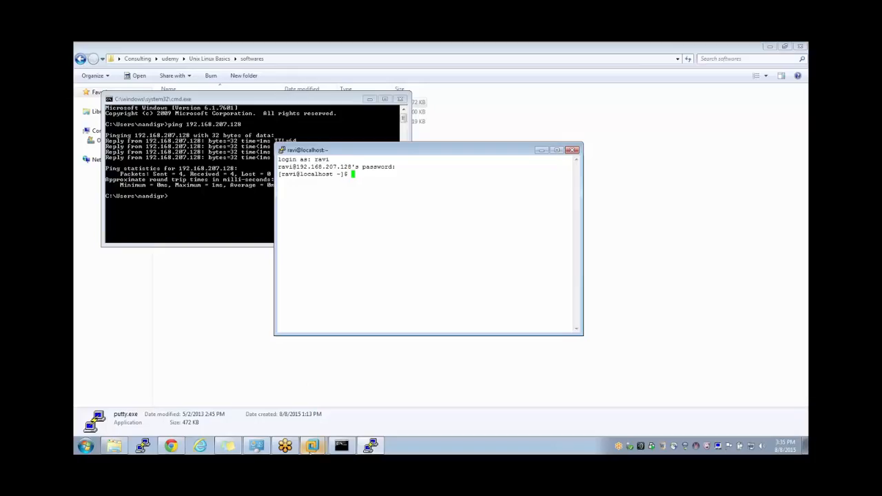
click(312, 446)
- Bring the linux1 VM forward and run 'service iptables status' in its terminal
click(311, 413)
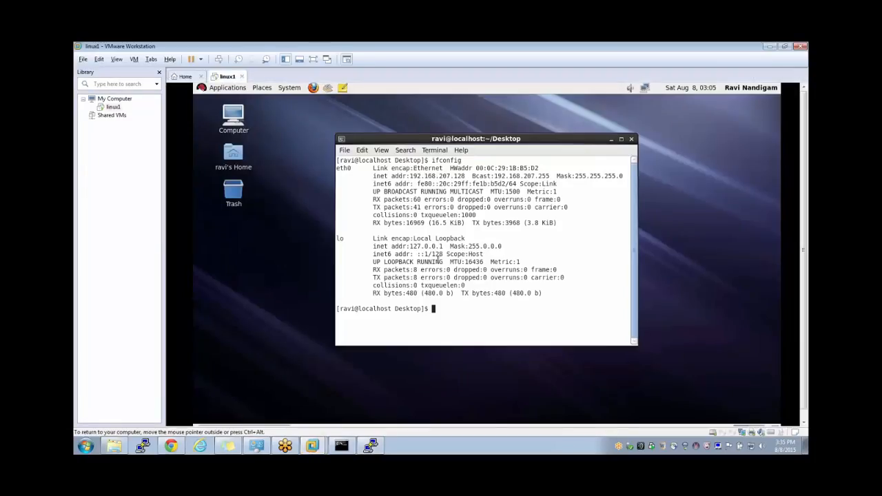
text(service iptables status)
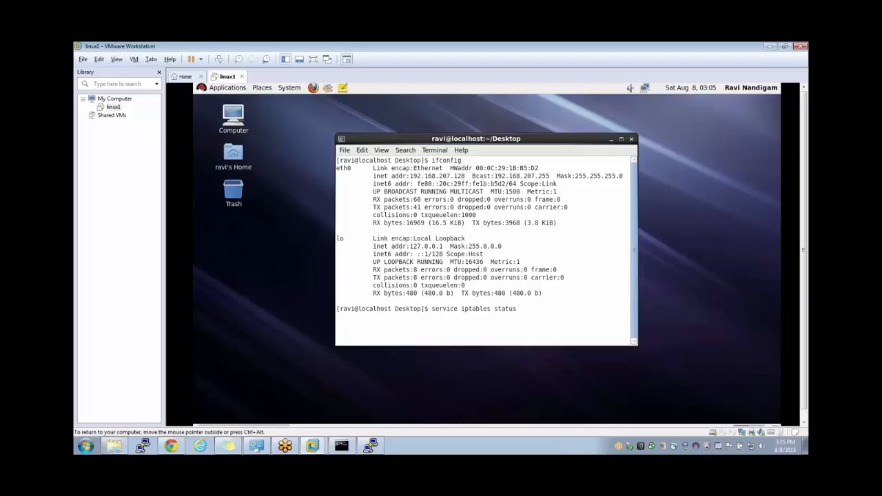
key(Return)
- Switch to root with 'su - root', entering the root password
text(s)
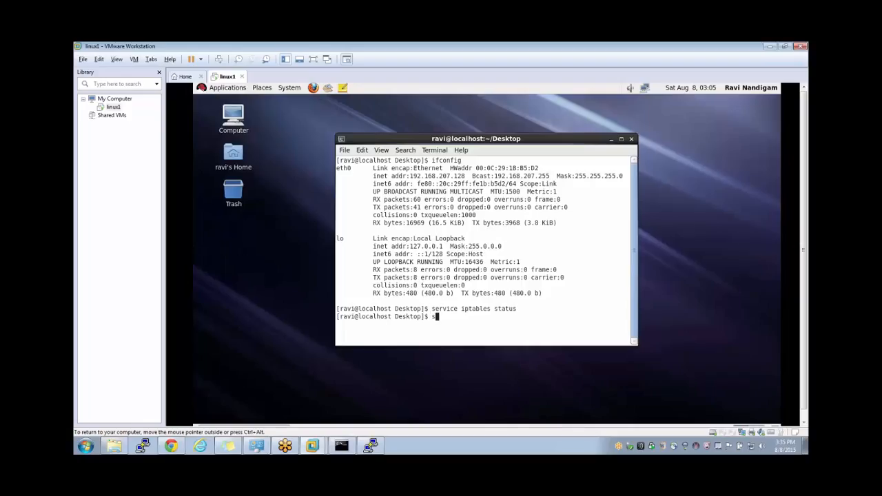
text(u - root)
double_click(355, 308)
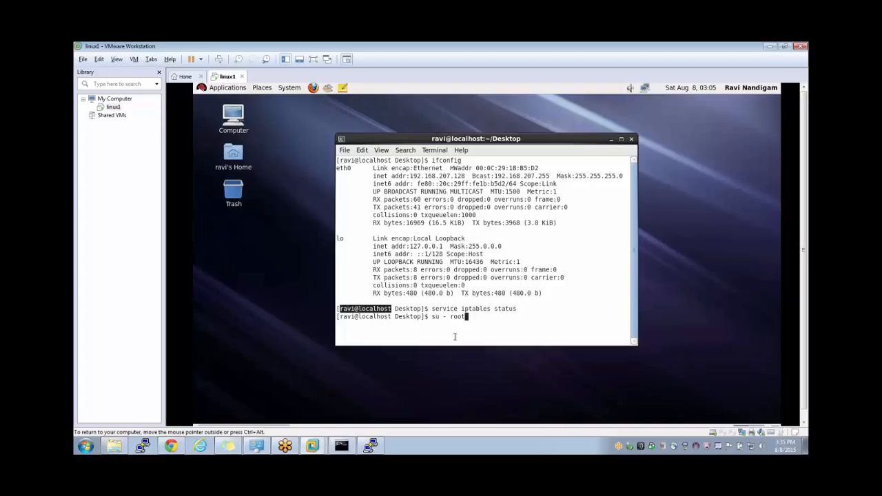
click(433, 320)
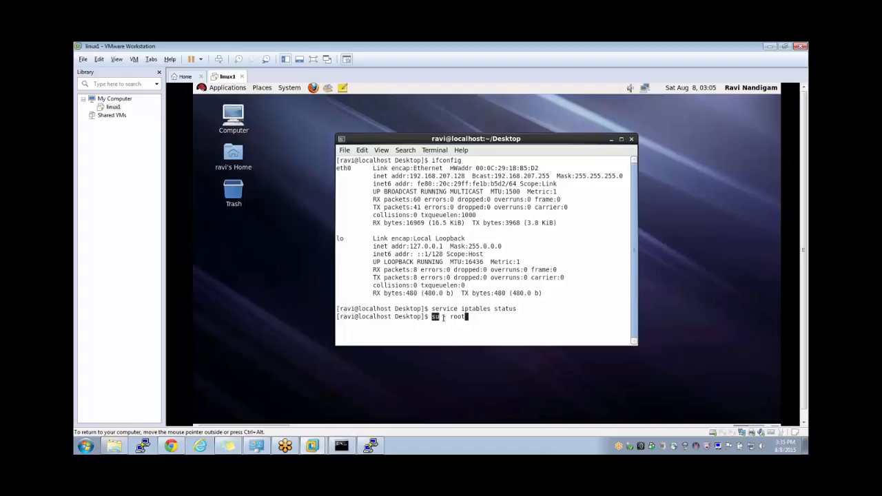
double_click(453, 317)
key(Return)
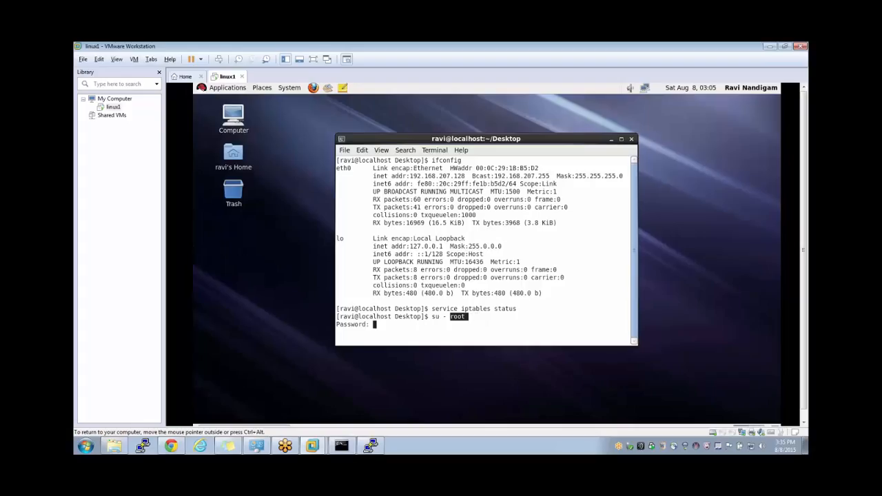
click(445, 317)
double_click(456, 317)
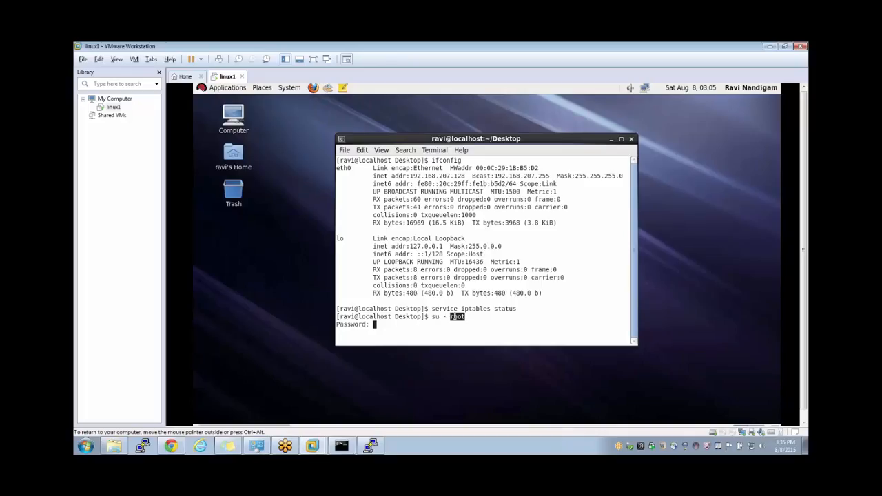
click(383, 331)
text(redhat)
key(Return)
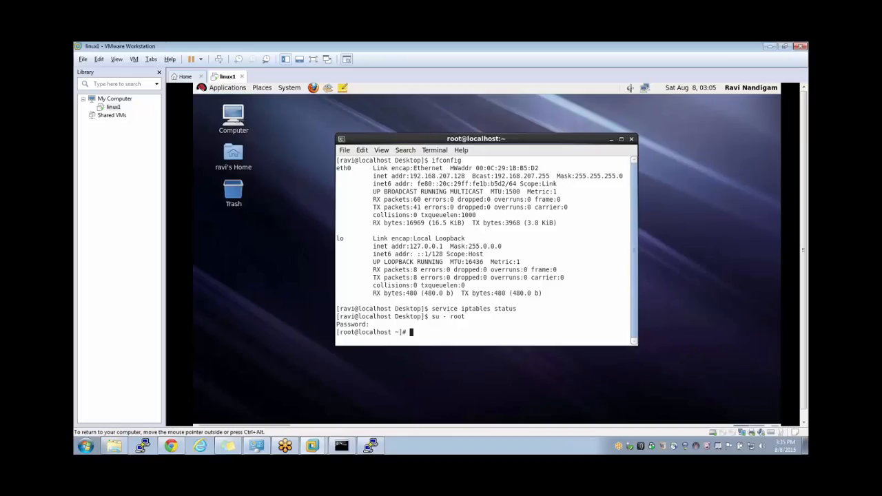
- Run whoami to confirm the shell user is root
double_click(346, 329)
text(whoami)
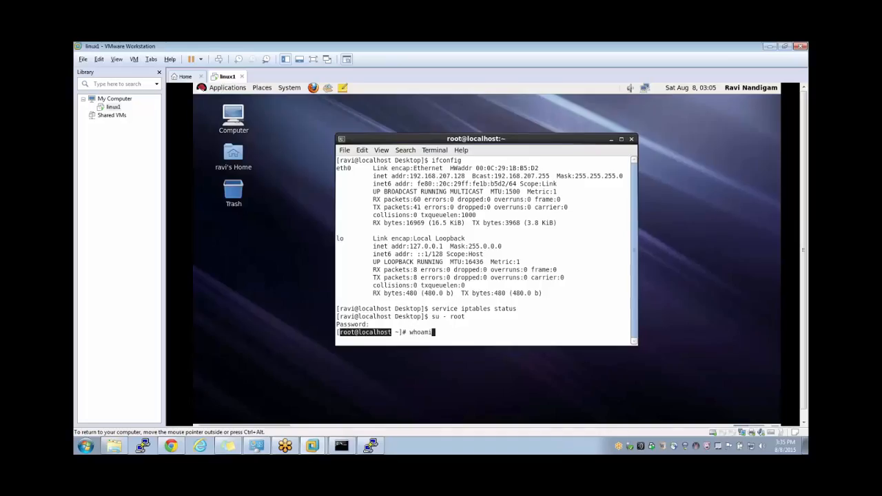
key(Return)
double_click(344, 332)
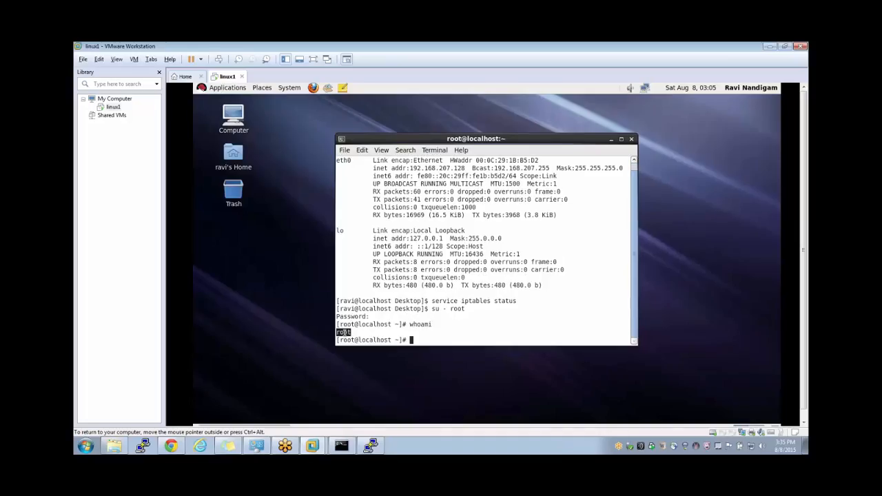
click(421, 329)
- Check the iptables status, stop the firewall with 'service iptables stop', and show the hostname
text(service iptables status)
key(Return)
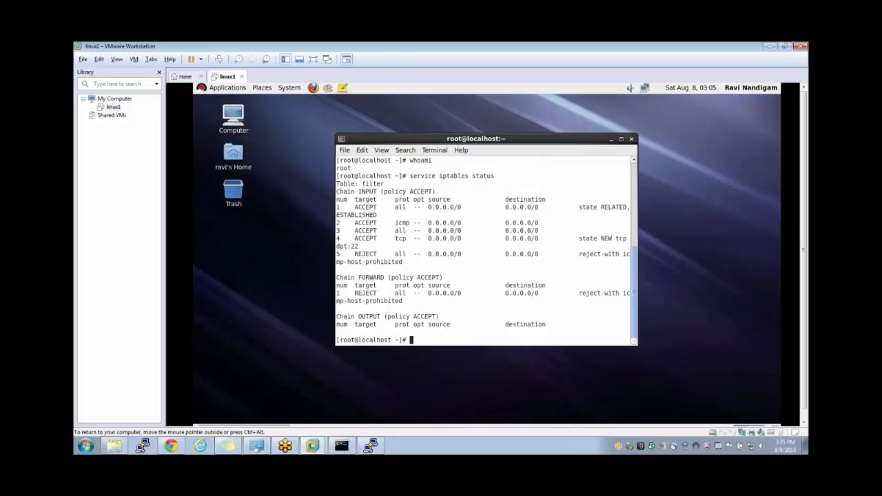
text(service iptables stop)
key(Return)
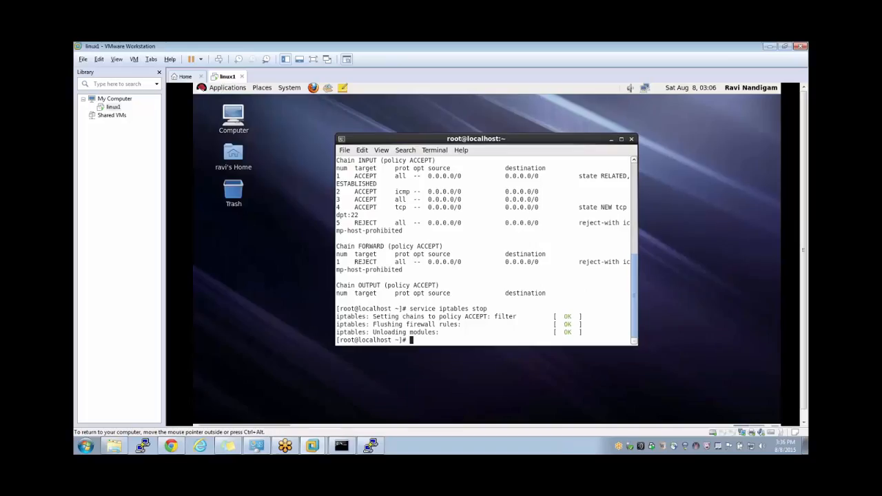
text(hostname)
key(Return)
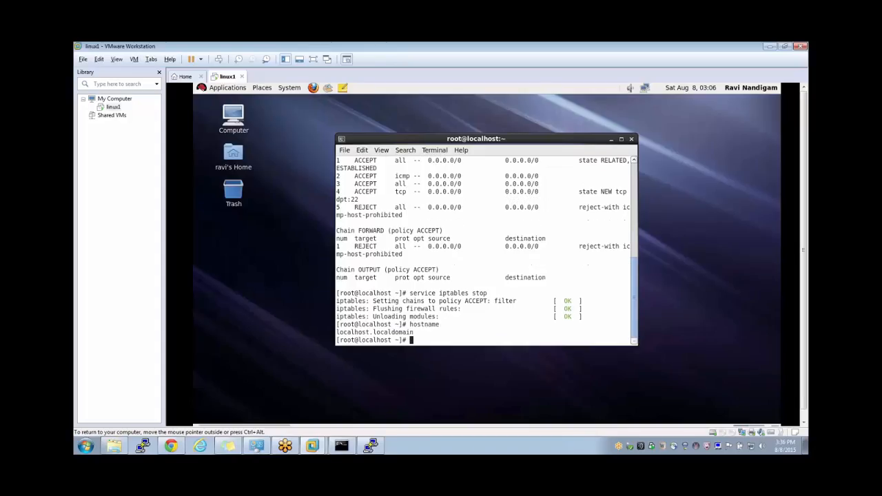
- Run 'hostname linux1', then 'hostname' to confirm it now reports linux1
double_click(373, 331)
text(hostnaame)
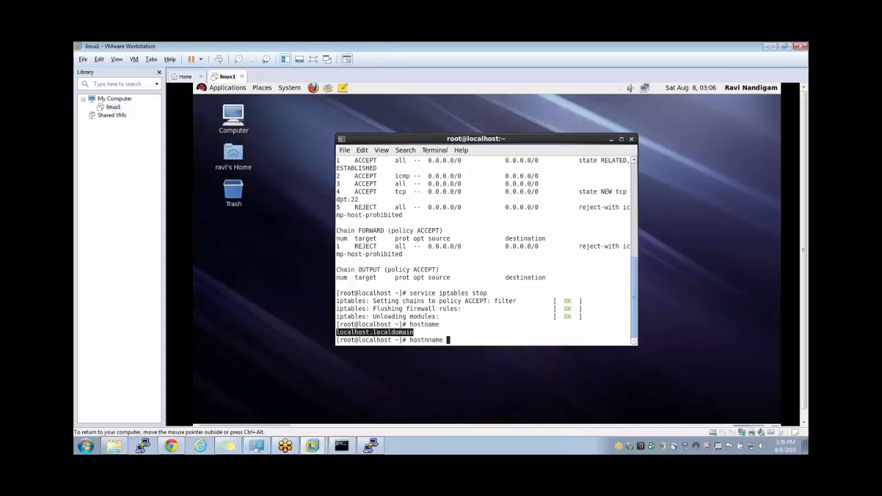
key(BackSpace)
key(BackSpace)
key(BackSpace)
key(BackSpace)
text(me lin)
key(BackSpace)
key(BackSpace)
key(BackSpace)
text(linux1)
key(Return)
text(hostname)
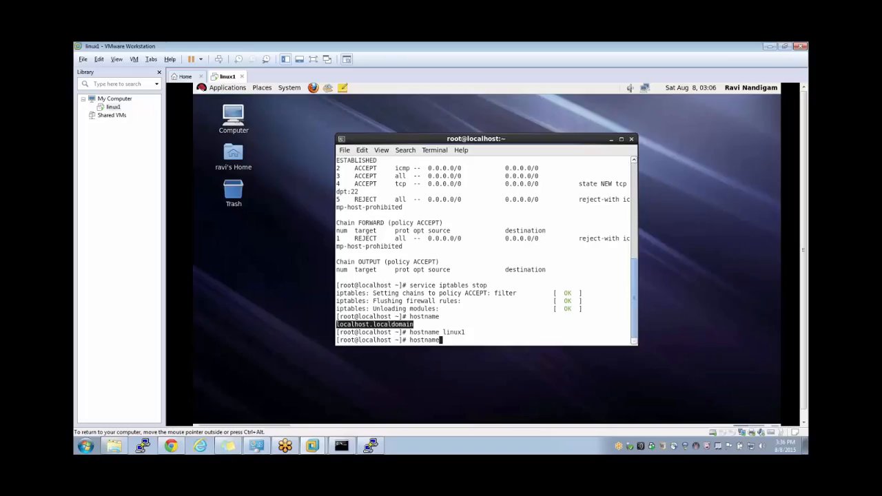
key(Return)
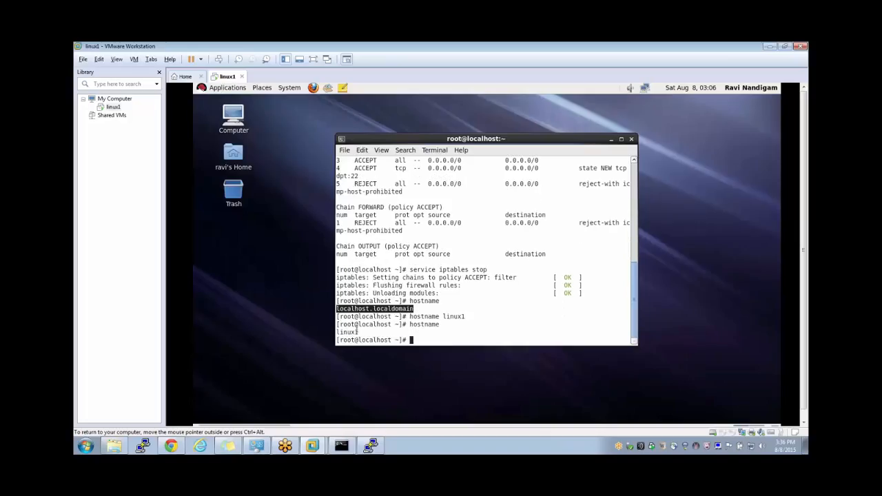
double_click(356, 333)
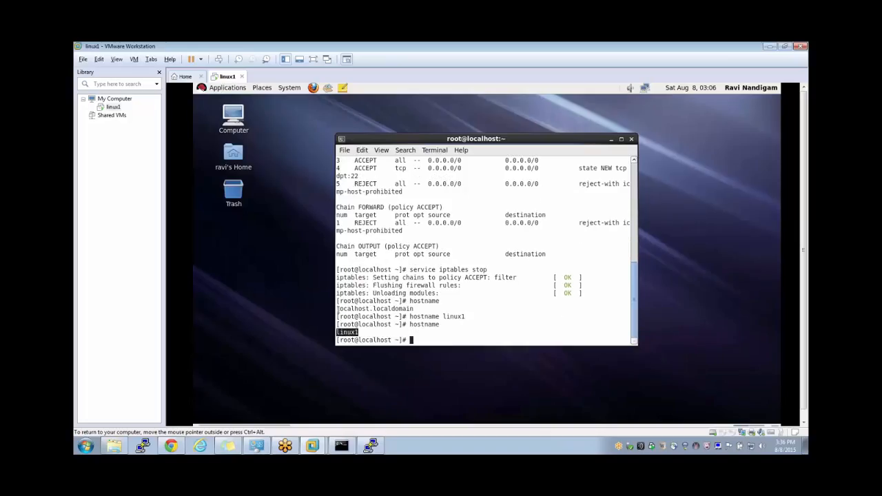
triple_click(338, 309)
click(423, 316)
- Try changing into /etc/system and /etc/syconfig, then list the home directory
text(cd /et/)
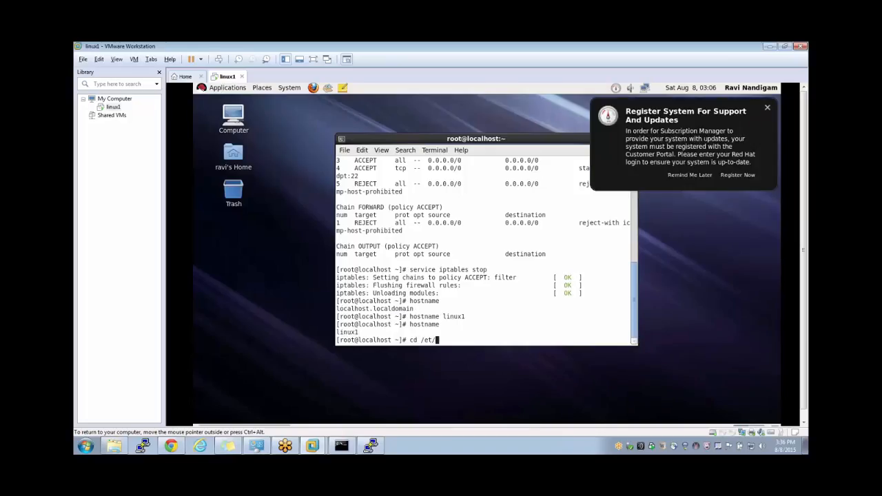
key(BackSpace)
text(c/system/)
key(Return)
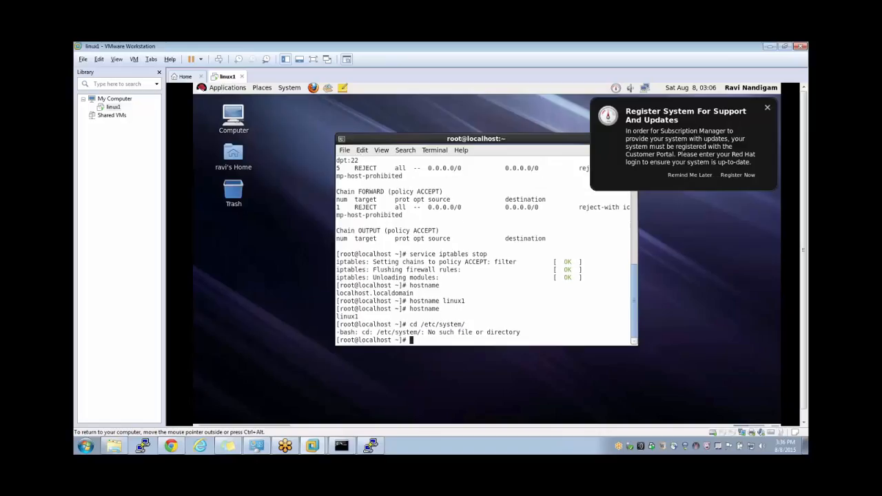
text(cd /etc/syconfig)
key(Return)
text(ls)
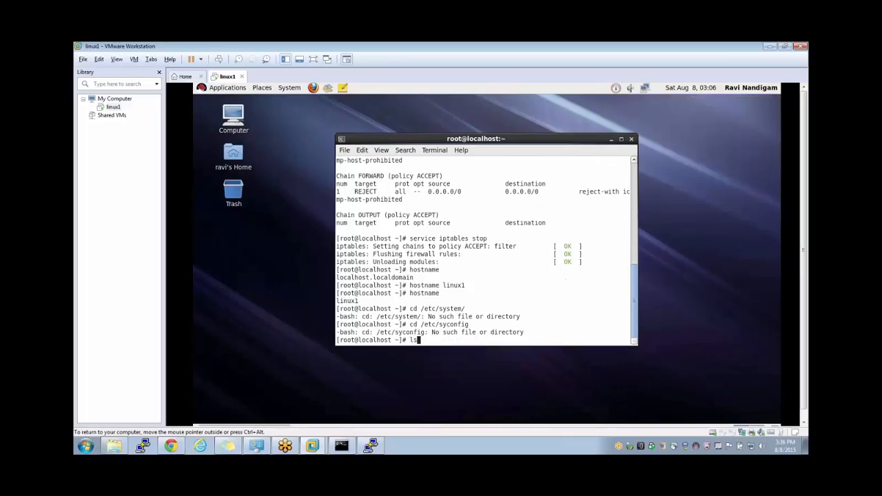
key(Return)
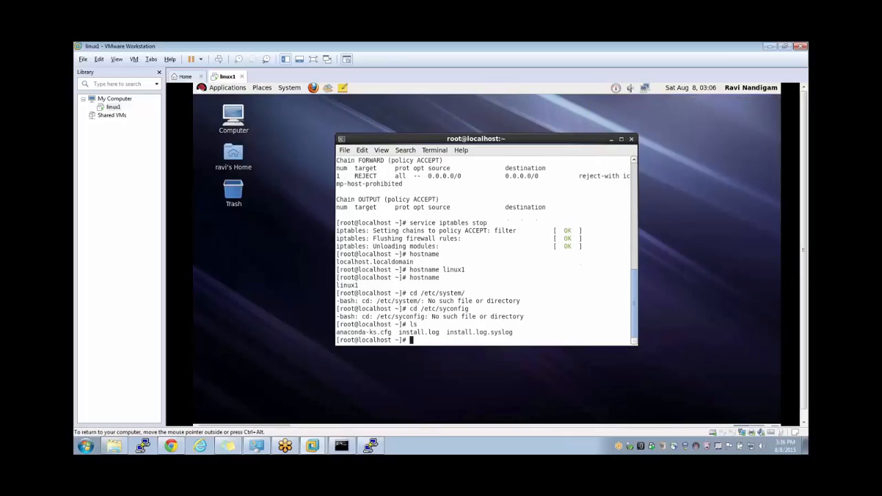
- Change into /etc and list its contents with ls and ls -l
text(cd /etc)
key(Return)
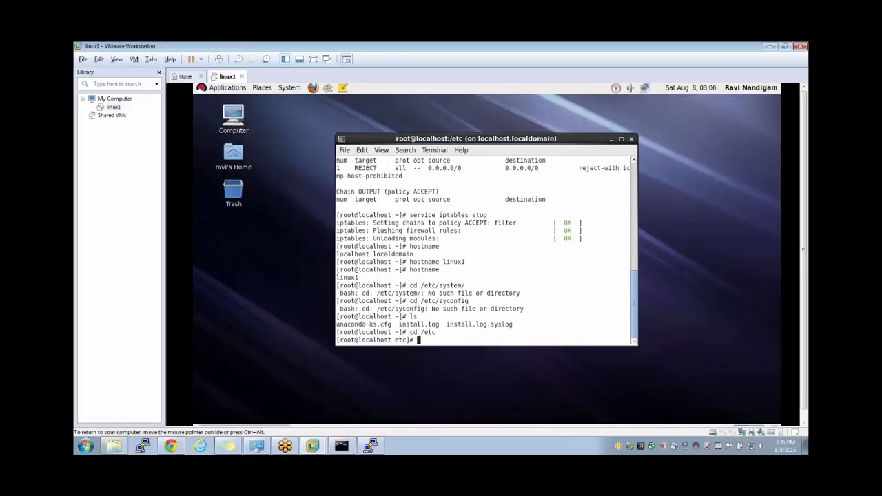
text(ls)
key(Return)
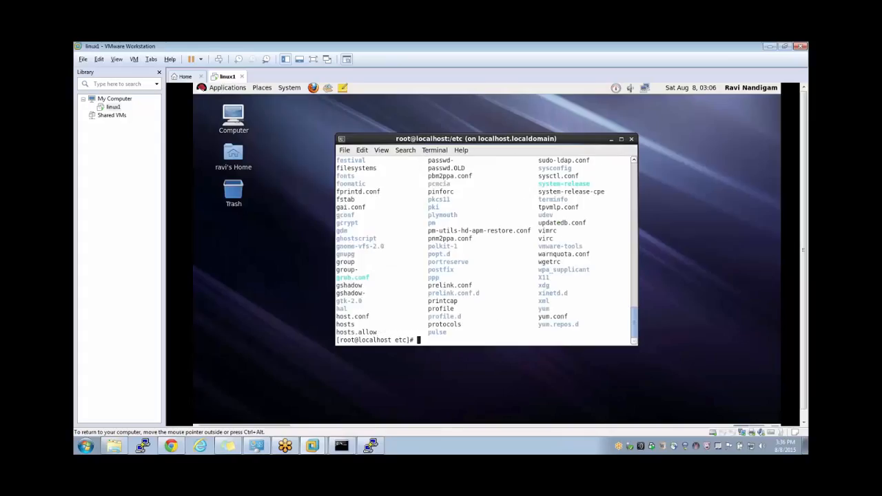
text(ls -l sys)
key(Return)
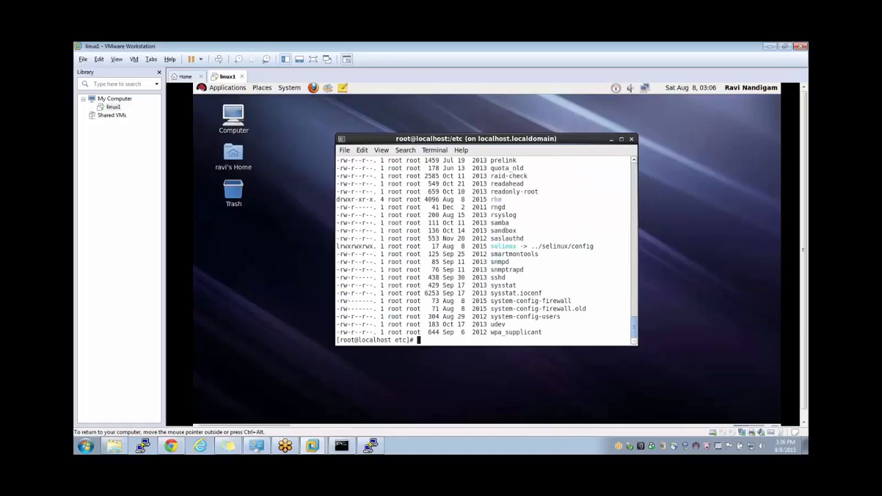
- Search /etc for files named network with find, then change into /etc/sysconfig
text(cd system)
key(Return)
text(fin)
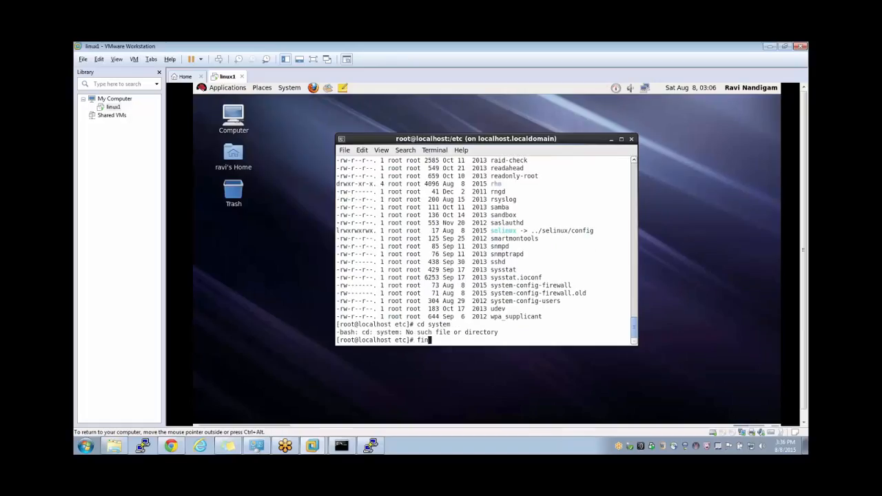
text(d . -name network)
key(Return)
text(cd sysconfig)
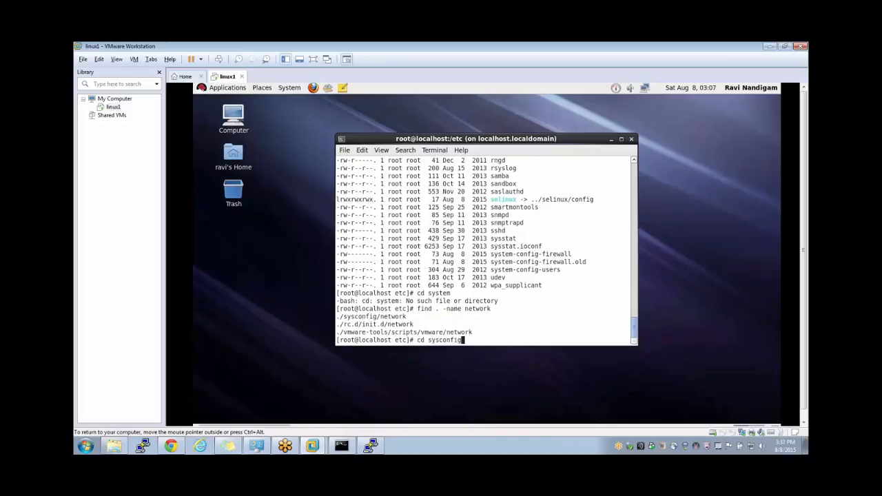
key(Return)
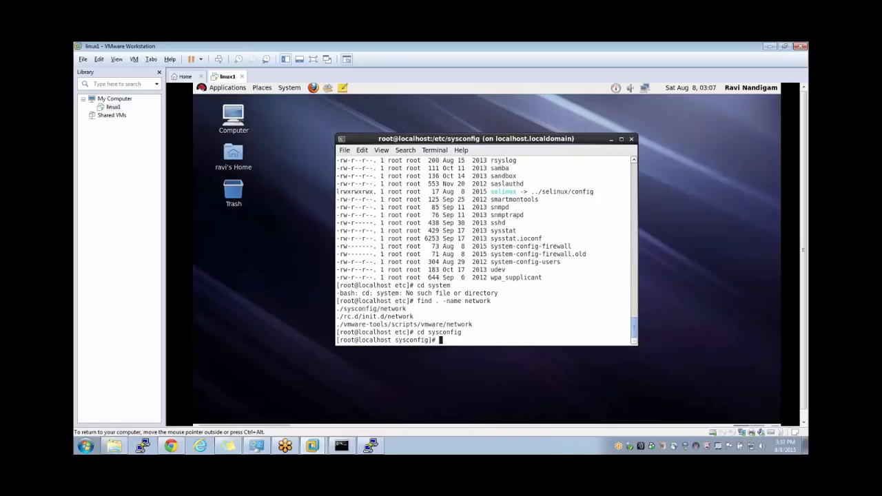
text(cd /etc/sysconfig)
key(Return)
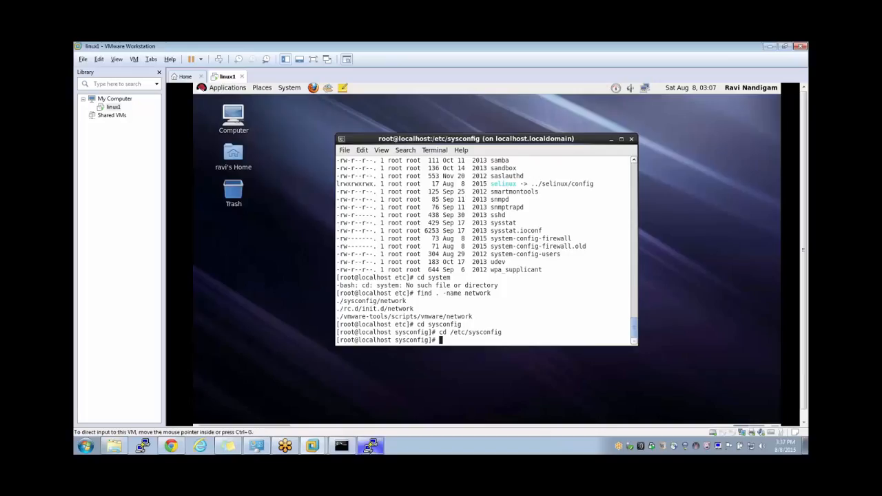
- Open the network file in vi from the VM terminal
click(371, 445)
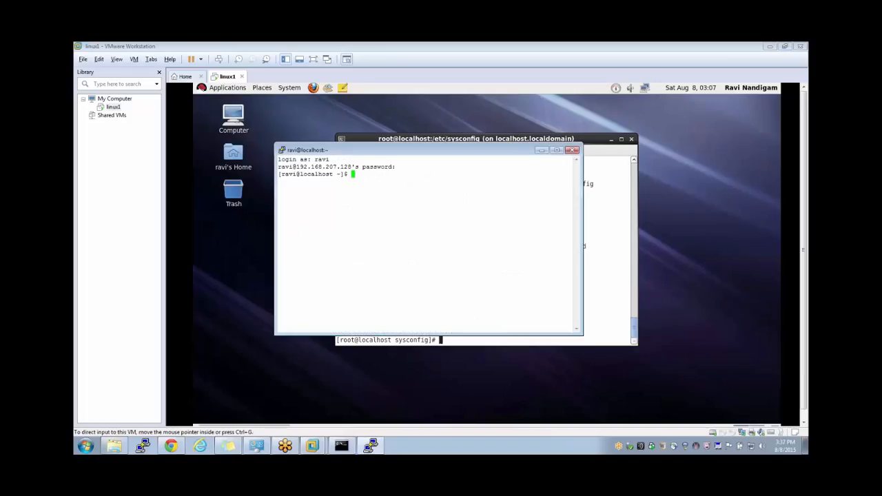
click(542, 150)
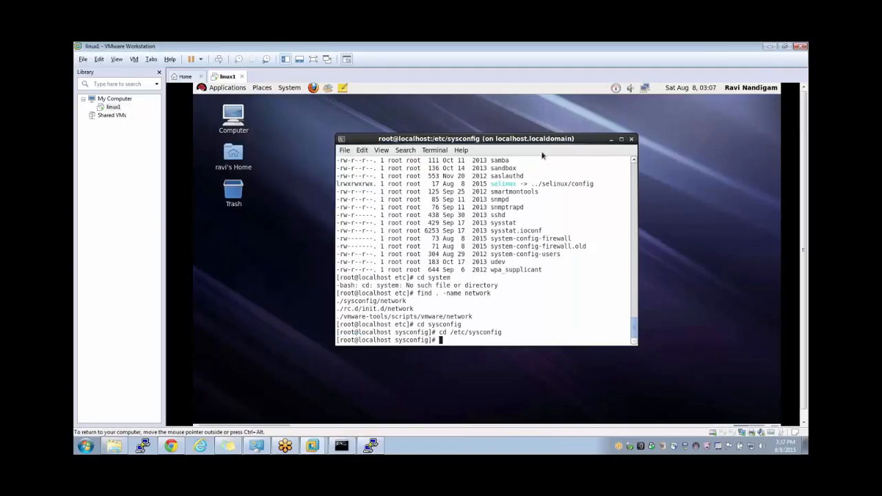
text(vi network)
- In /etc/sysconfig/network, replace HOSTNAME localhost.localdomain with linux1 in vi and save with :wq
key(Return)
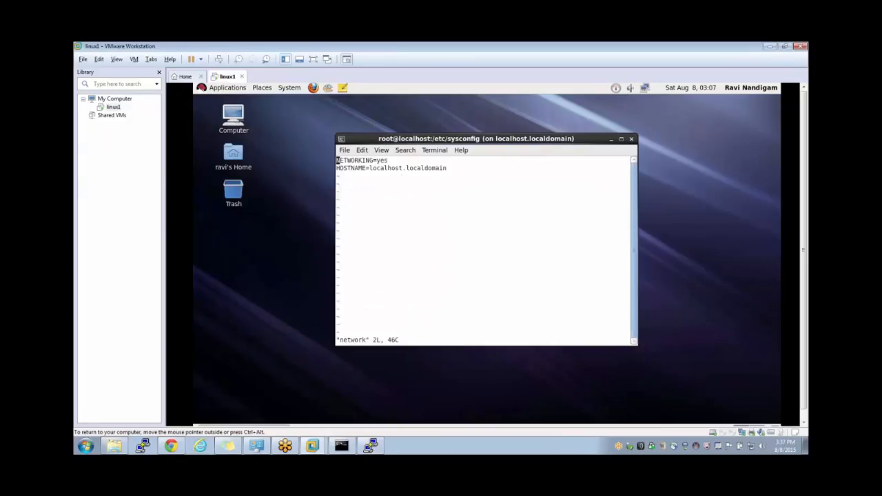
key(Down)
key(Right)
key(Right)
key(Right)
key(Right)
key(Right)
key(Right)
key(Right)
key(Right)
key(Right)
key(shift+c)
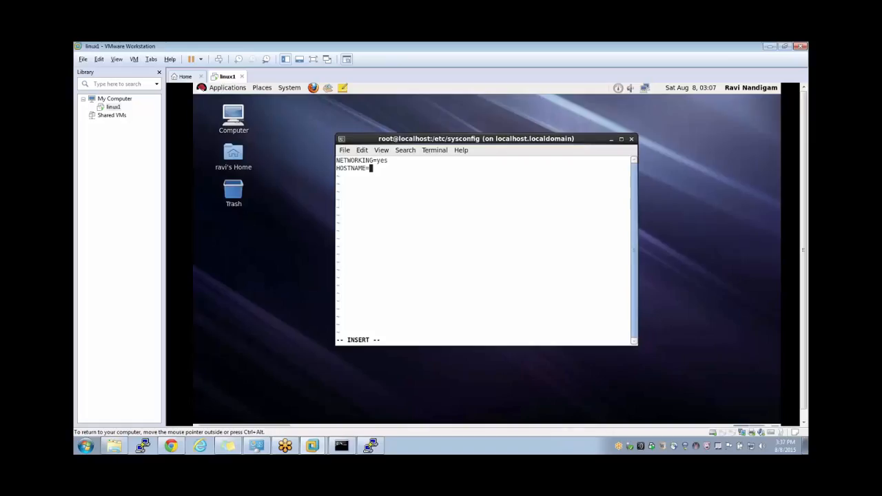
key(ctrl+alt)
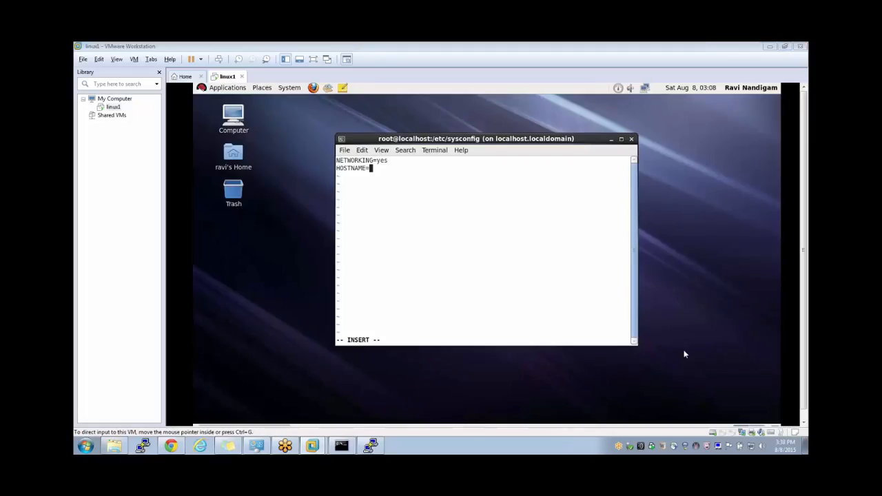
click(493, 252)
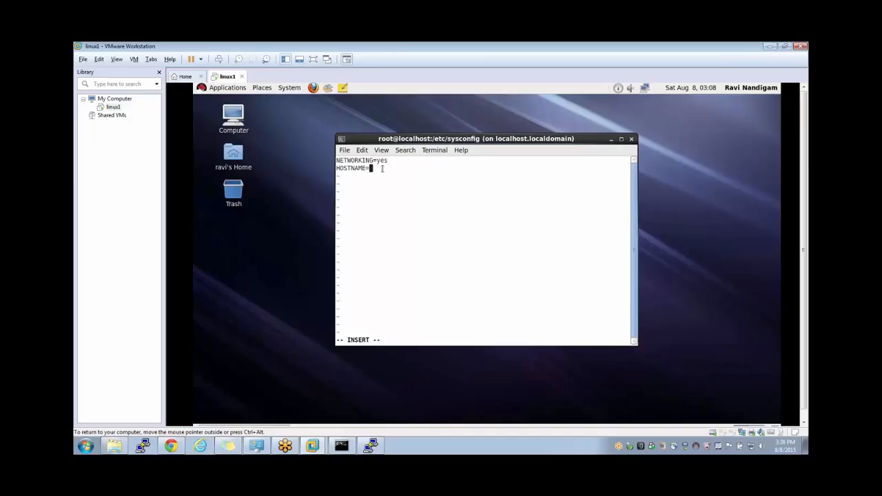
text(linux1)
key(Escape)
text(:wq)
key(Return)
text(s)
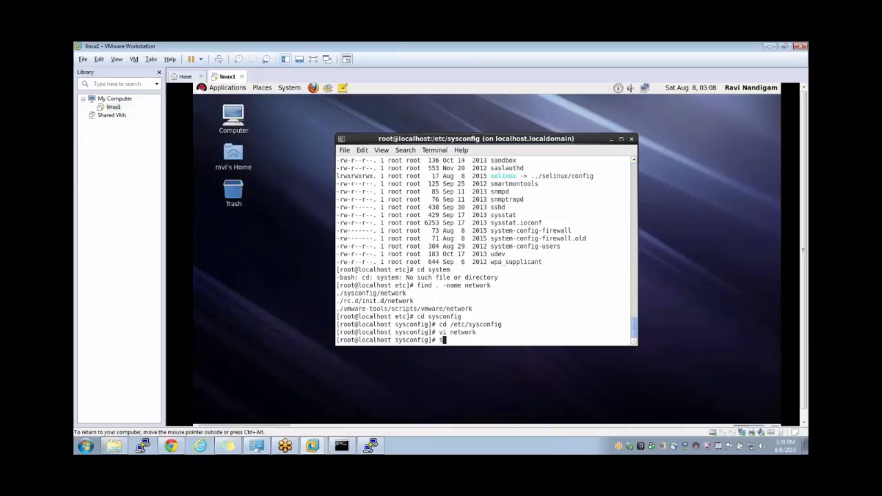
text(ervice network restar)
text(t)
- Restart the guest's network service
key(Return)
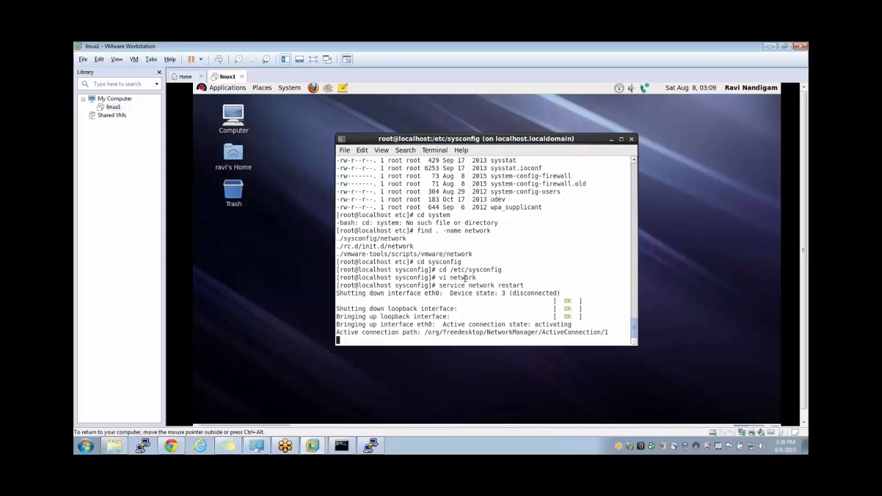
key(ctrl+alt)
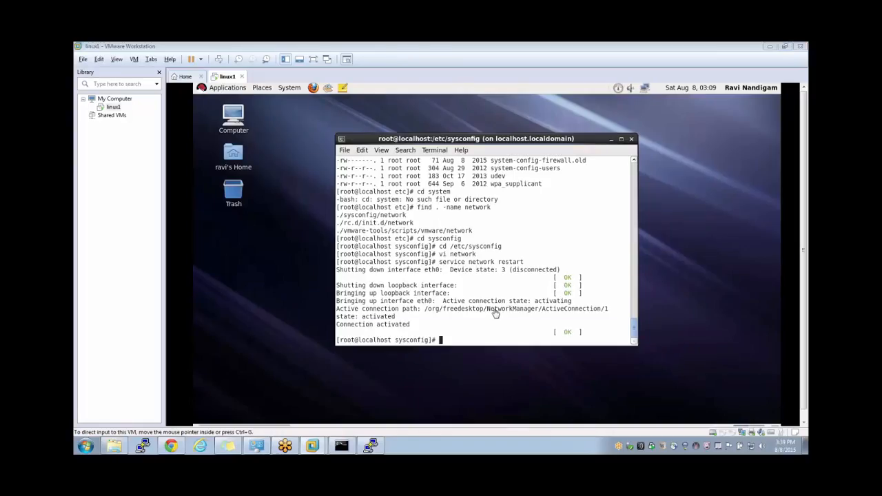
click(495, 314)
- Confirm with ifconfig that eth0 has 192.168.207.128, then open /etc/hosts in vi
text(ifconfig)
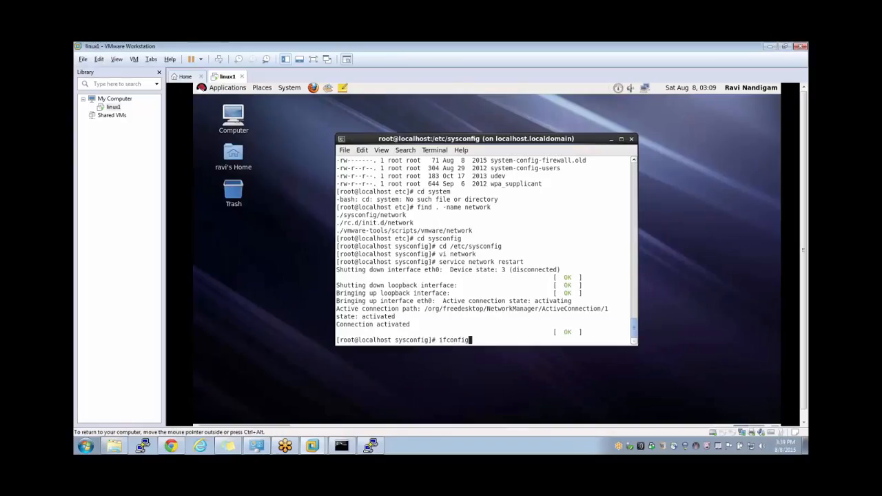
key(Return)
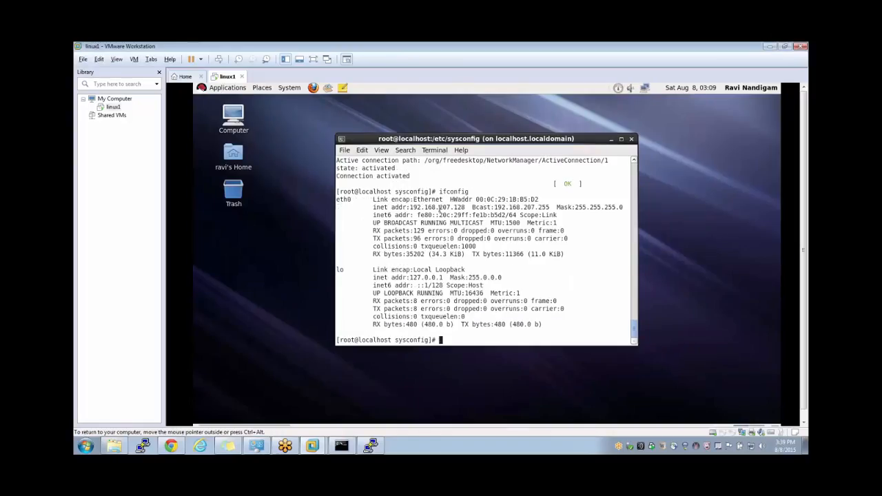
double_click(441, 208)
drag(411, 208, 464, 207)
text(vi )
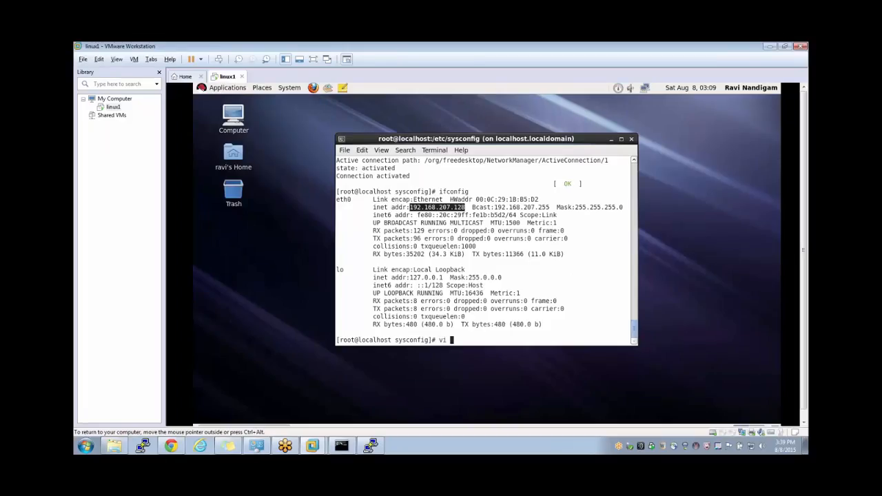
text(/etc/hosts)
key(Return)
- Open a new line below ::1 in /etc/hosts and move the PuTTY window aside
key(Down)
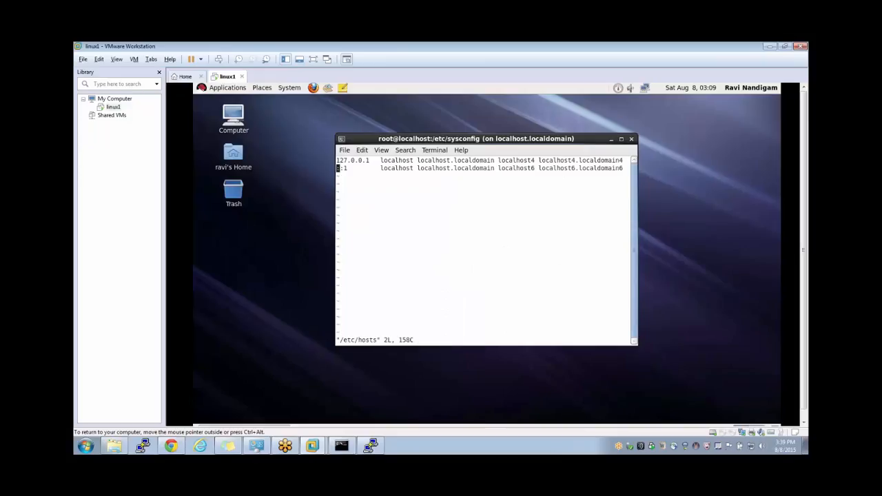
key(o)
right_click(462, 208)
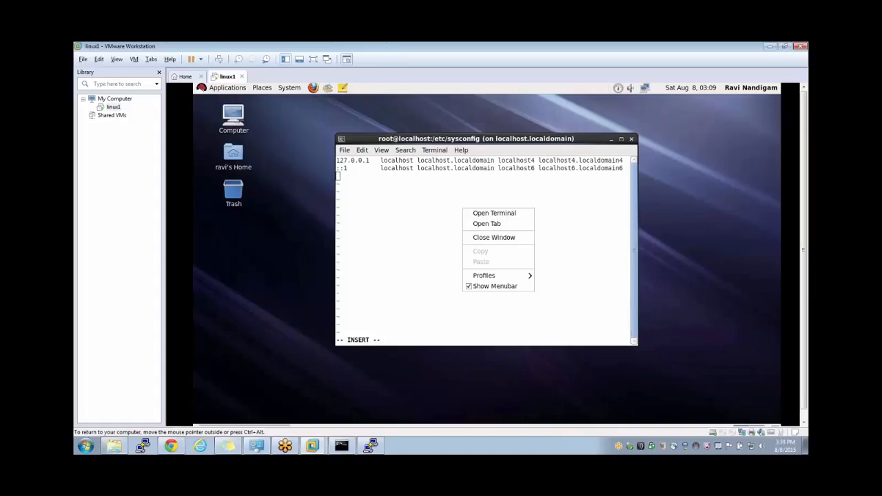
right_click(436, 216)
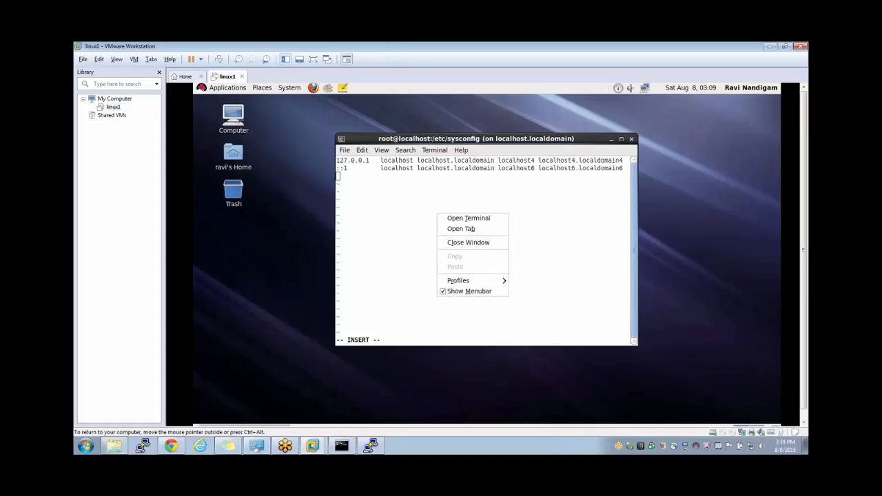
click(417, 216)
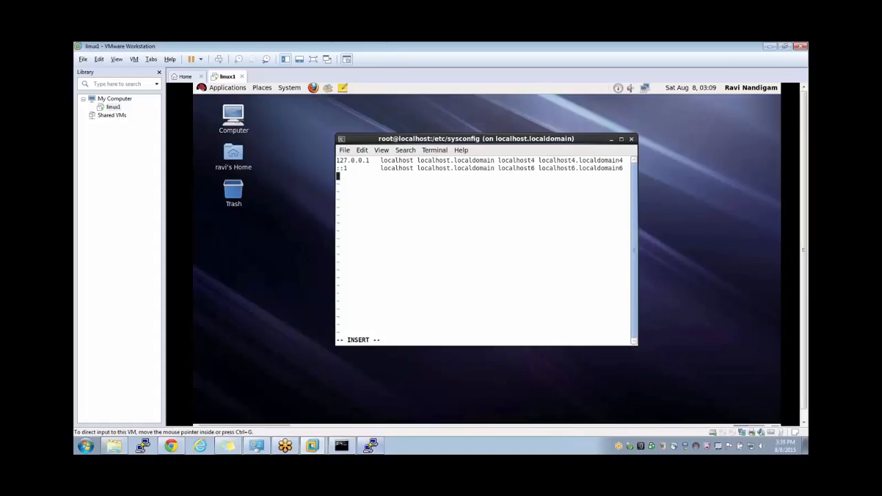
click(370, 446)
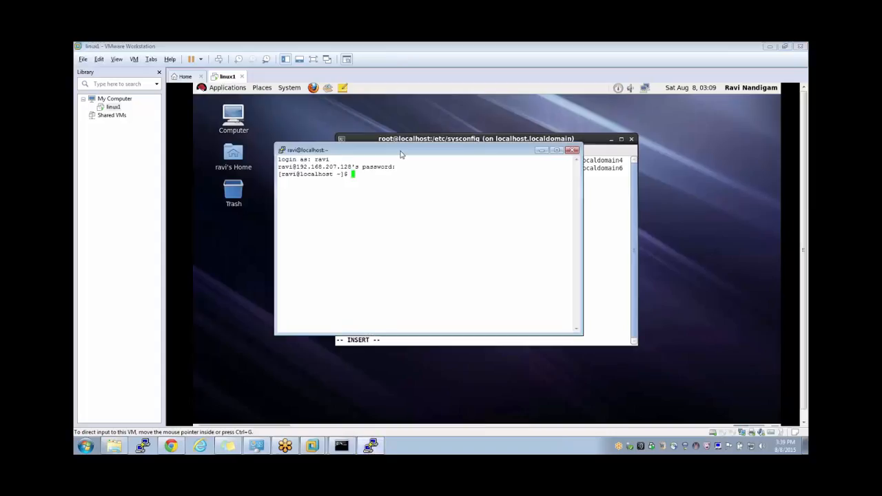
drag(401, 154, 269, 199)
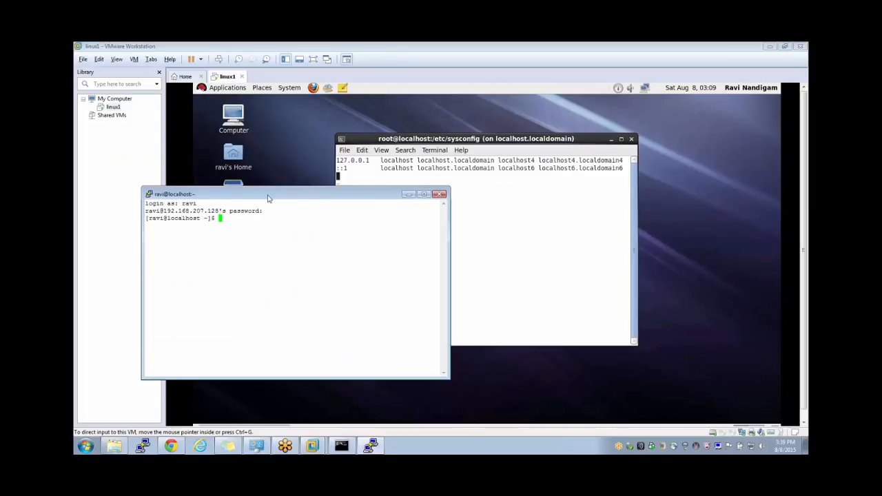
click(382, 182)
- Add the entry '192.168.207.128 linux1' to /etc/hosts and save it with :wq
text(192.)
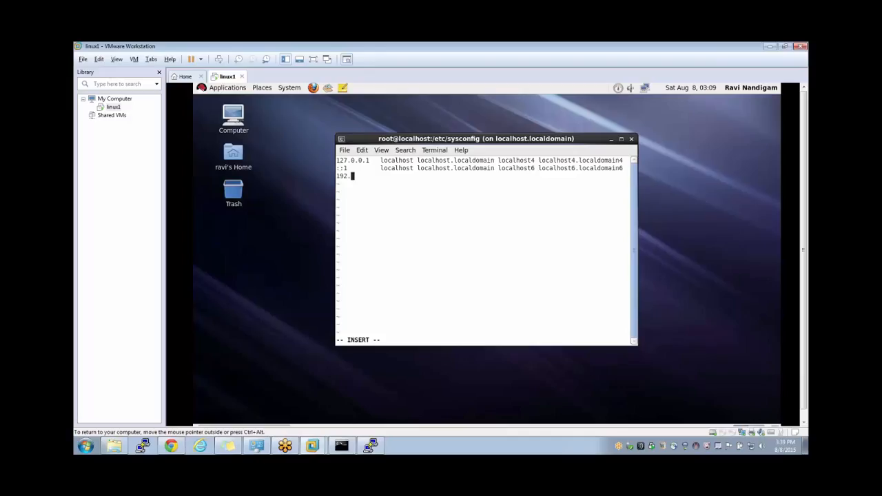
text(168.)
click(370, 446)
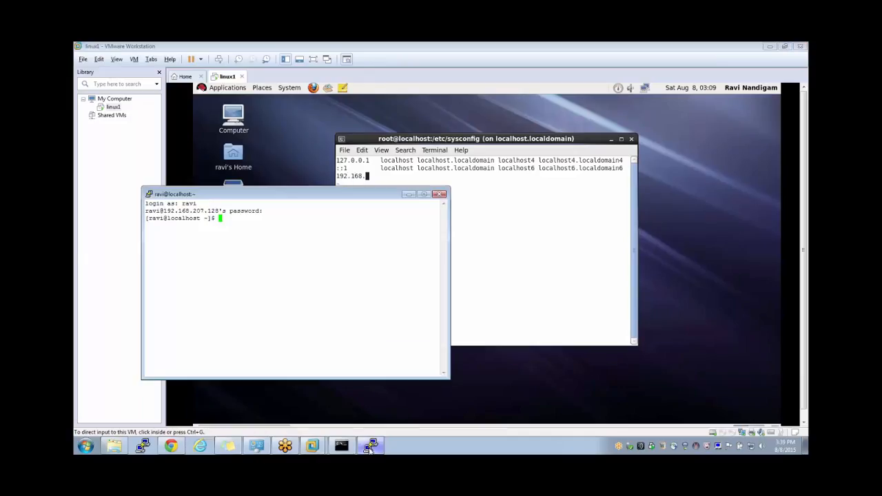
click(460, 200)
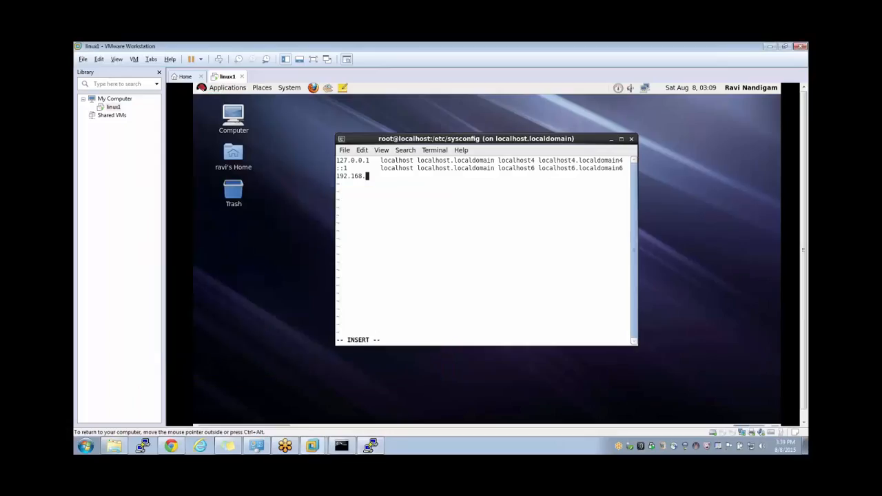
text(207.128  linux1)
key(Escape)
text(:wq)
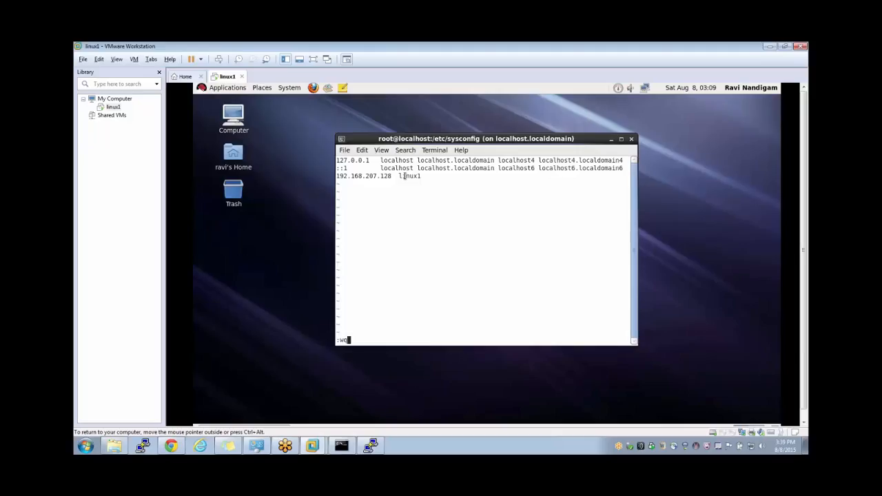
key(Return)
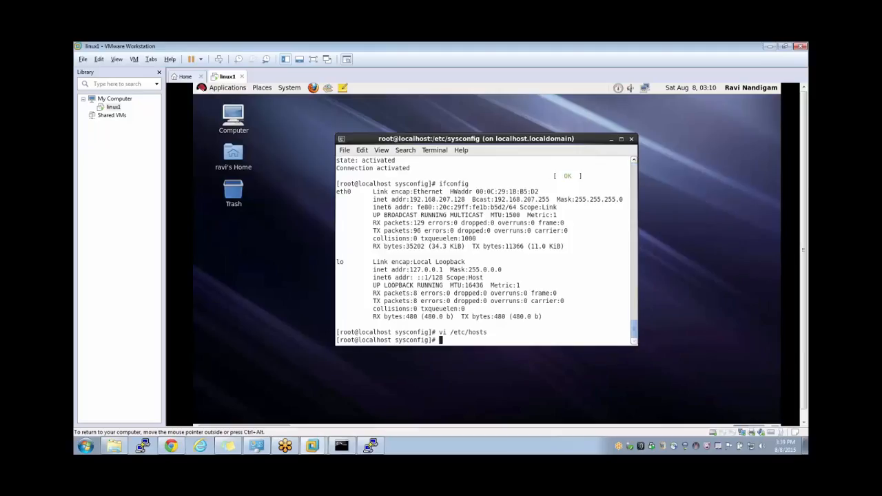
click(370, 446)
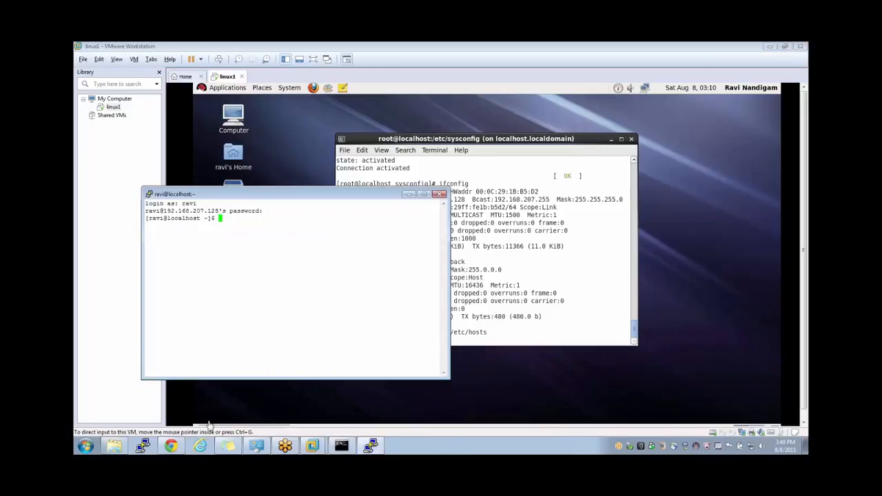
key(alt+Tab)
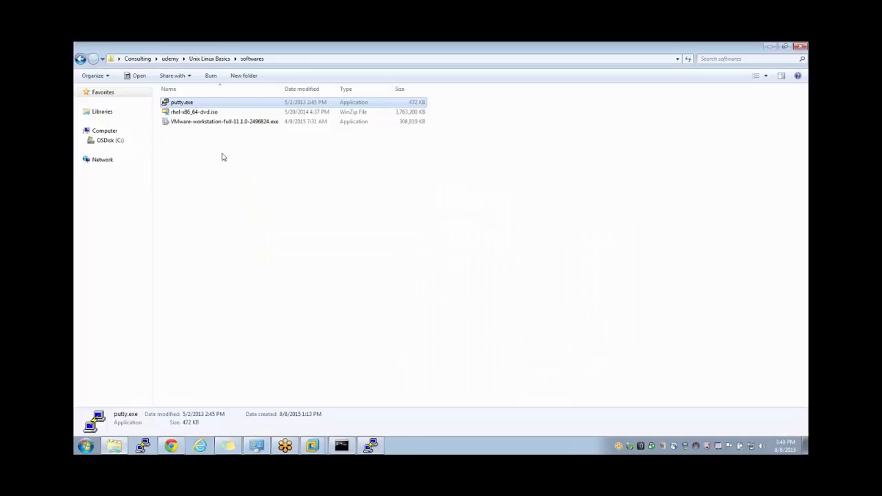
- Check the details of rhel-x86_64-dvd.iso and the VMware Workstation 11.1.0 installer, then return to VMware
click(191, 113)
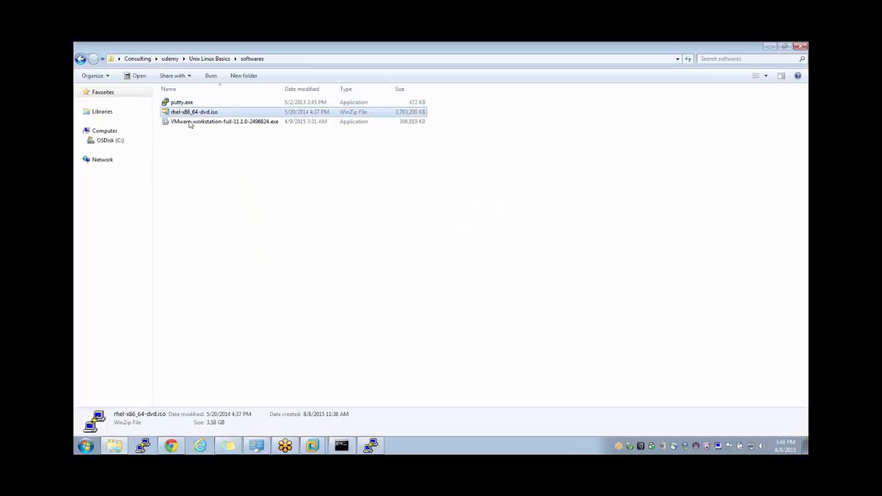
click(190, 122)
click(191, 123)
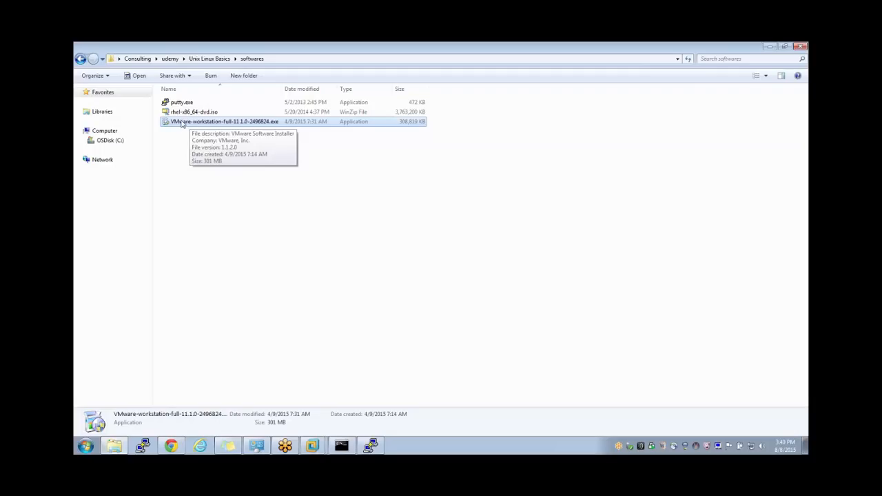
click(184, 114)
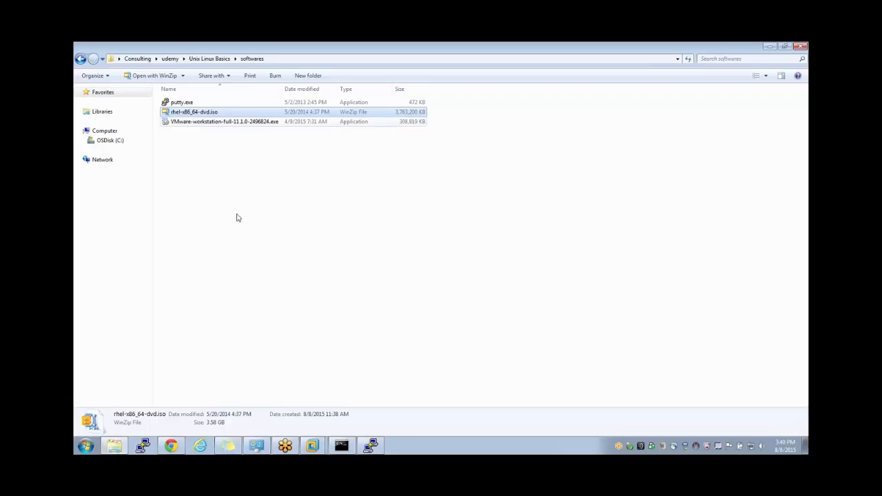
mouse_move(312, 446)
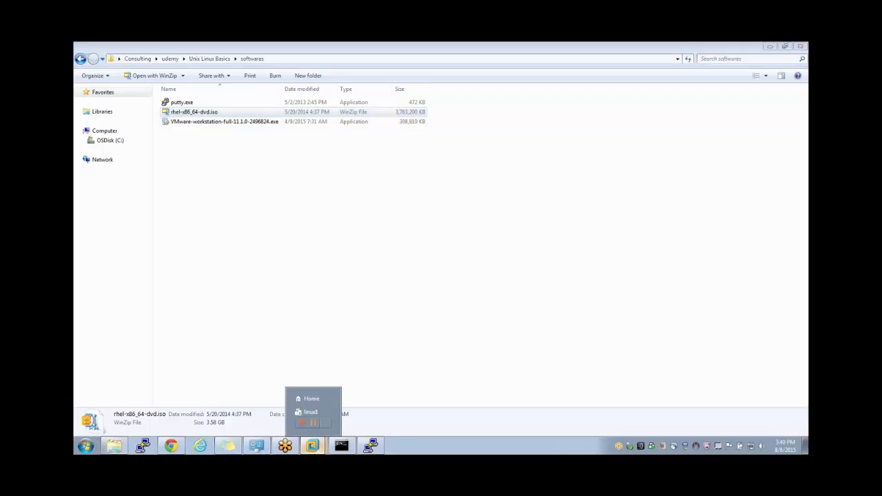
click(323, 412)
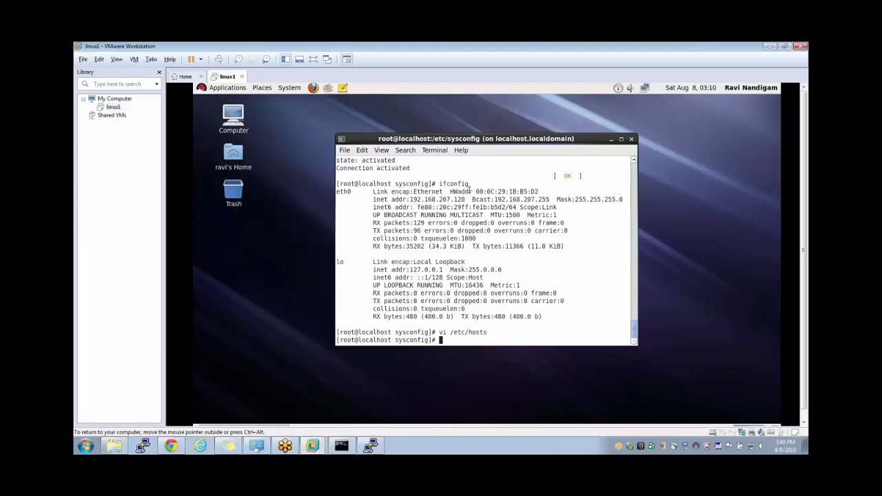
double_click(451, 199)
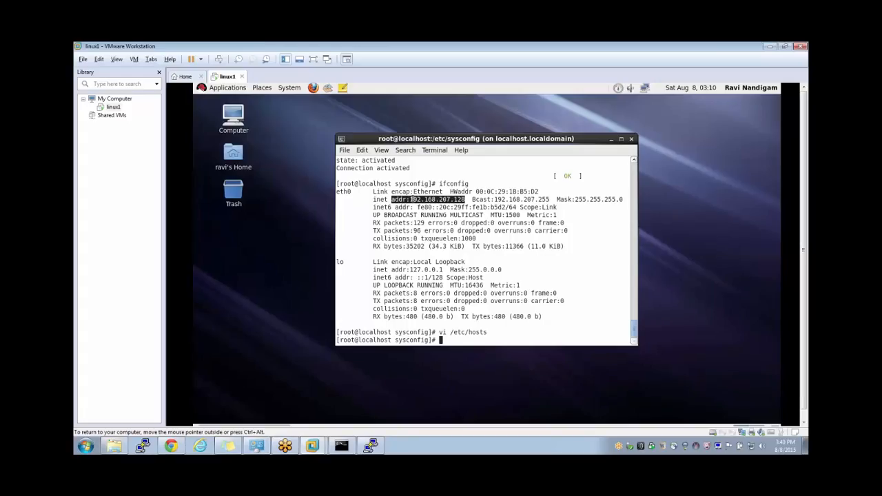
mouse_move(464, 199)
mouse_down()
mouse_move(408, 199)
mouse_move(465, 199)
mouse_up()
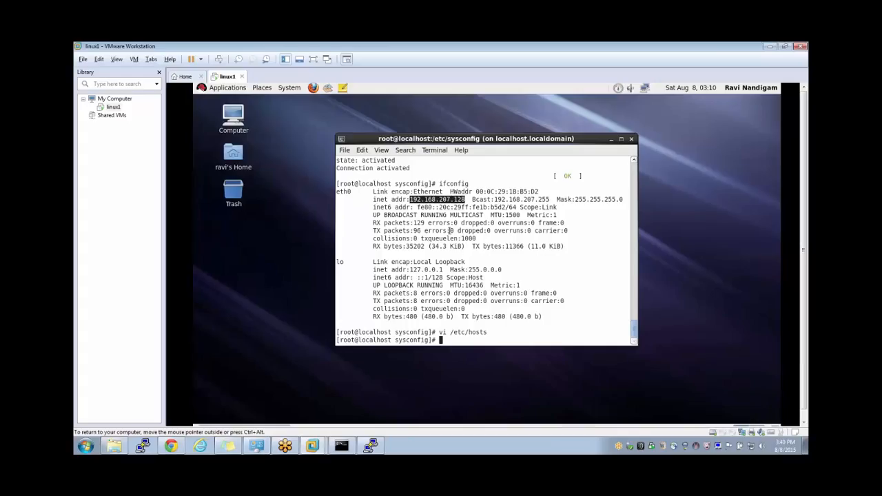